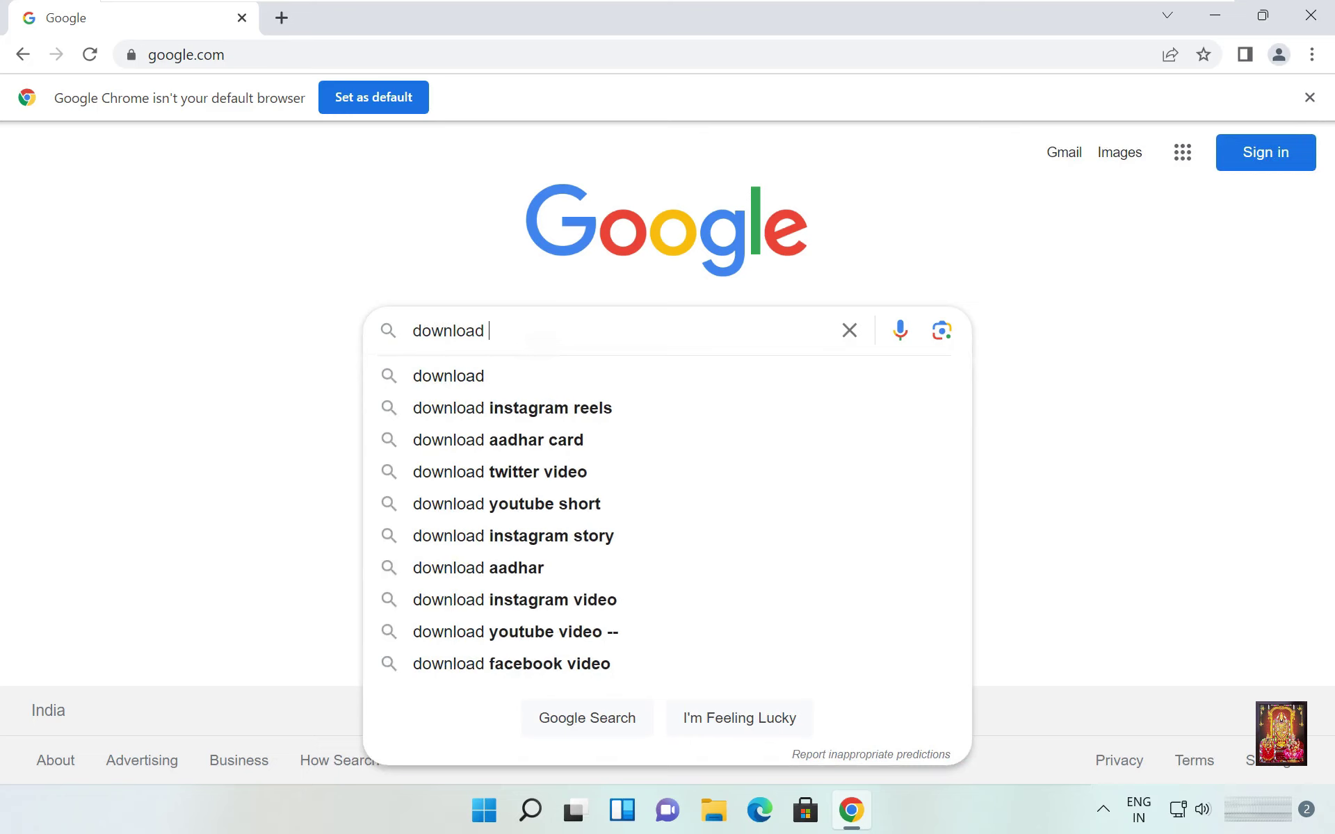
Search Google for "download FL Studio" and open the official Image-Line download page
text(Studio)
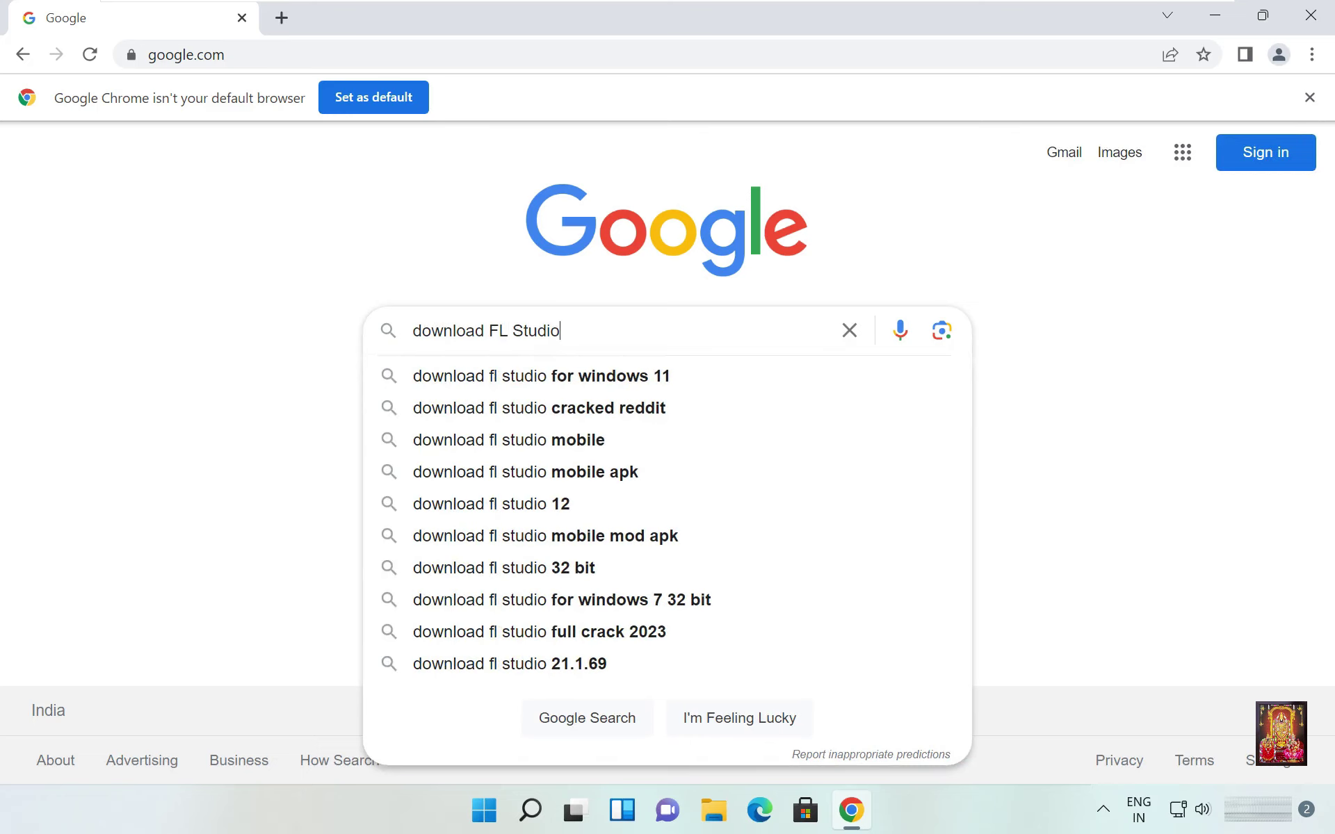
key(Return)
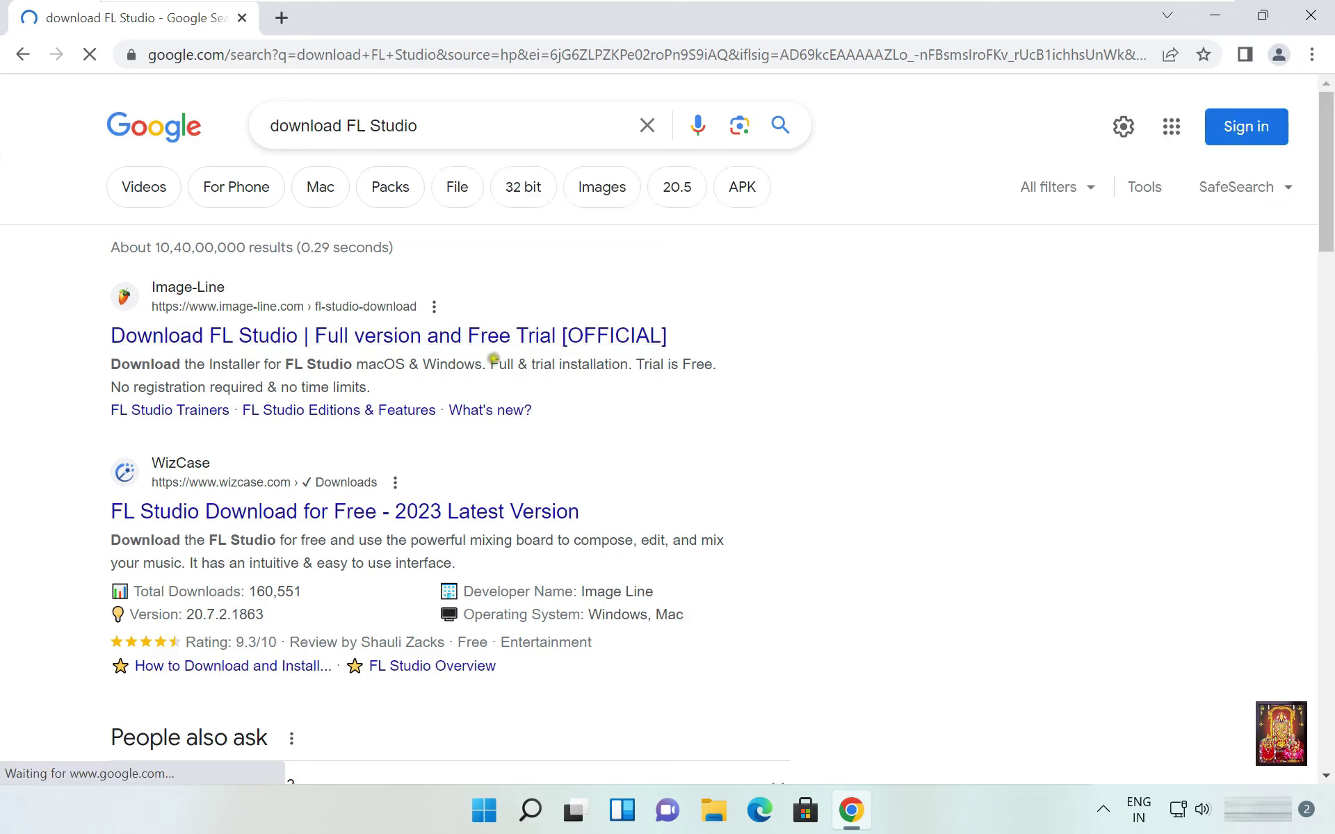
click(263, 343)
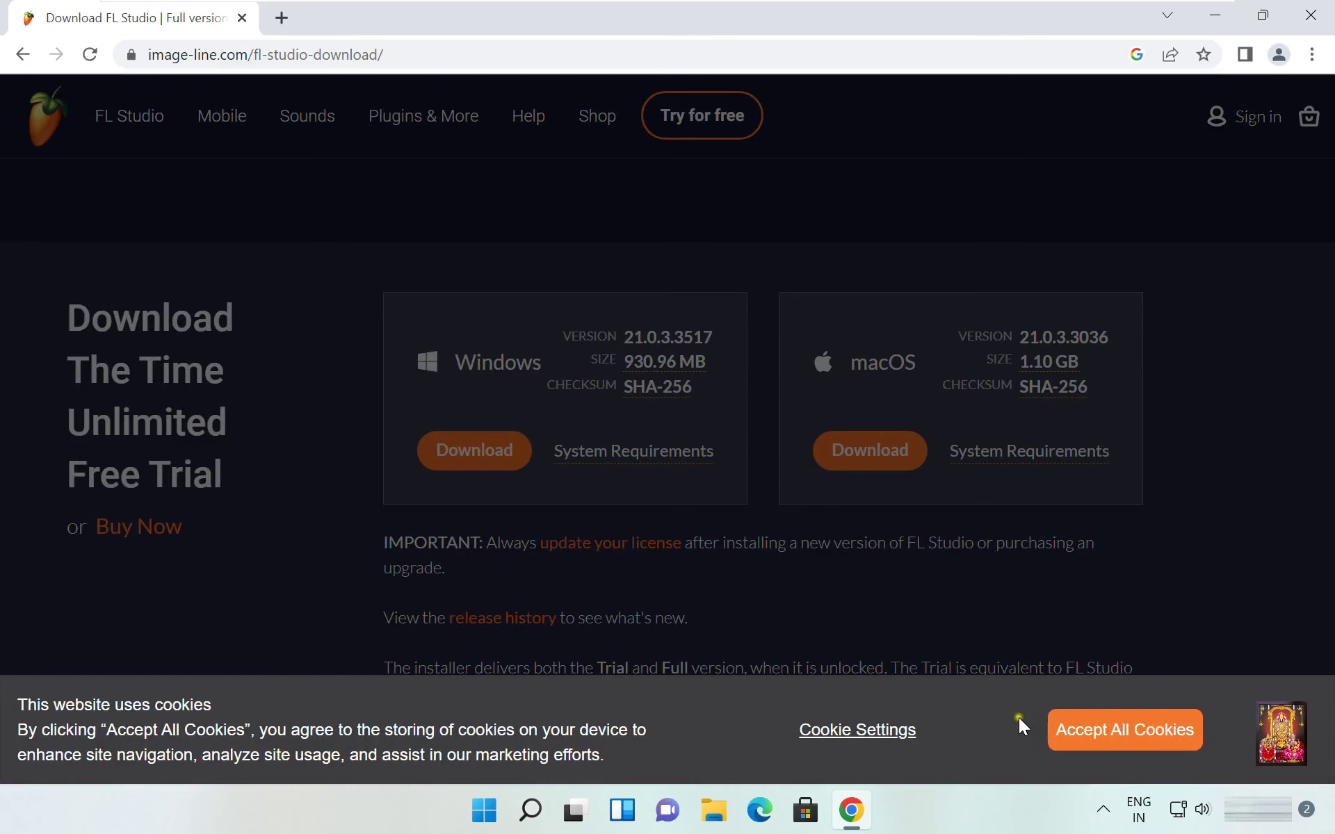
Accept all cookies, download the Windows installer of FL Studio 21.0.3.3517, and close the browser once the download completes
click(1073, 730)
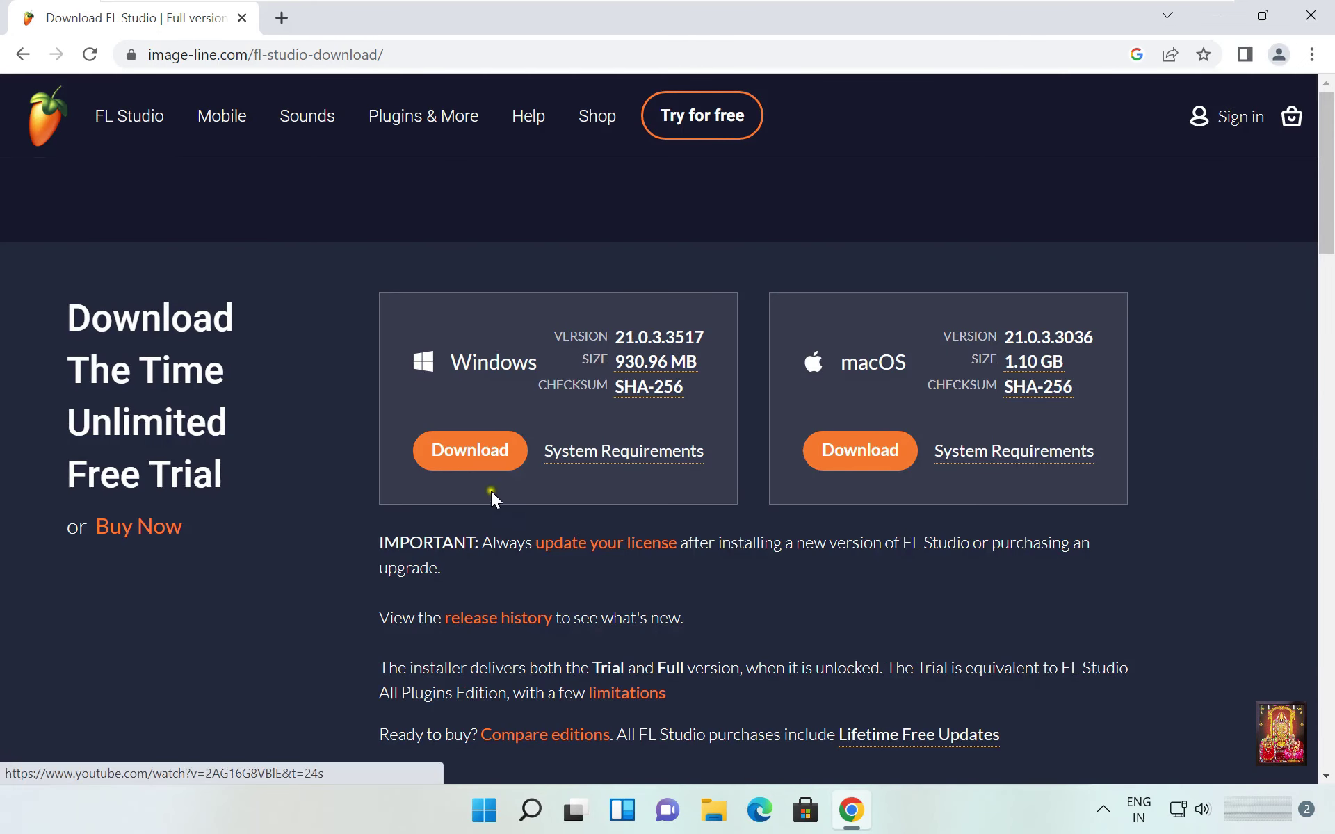
click(463, 461)
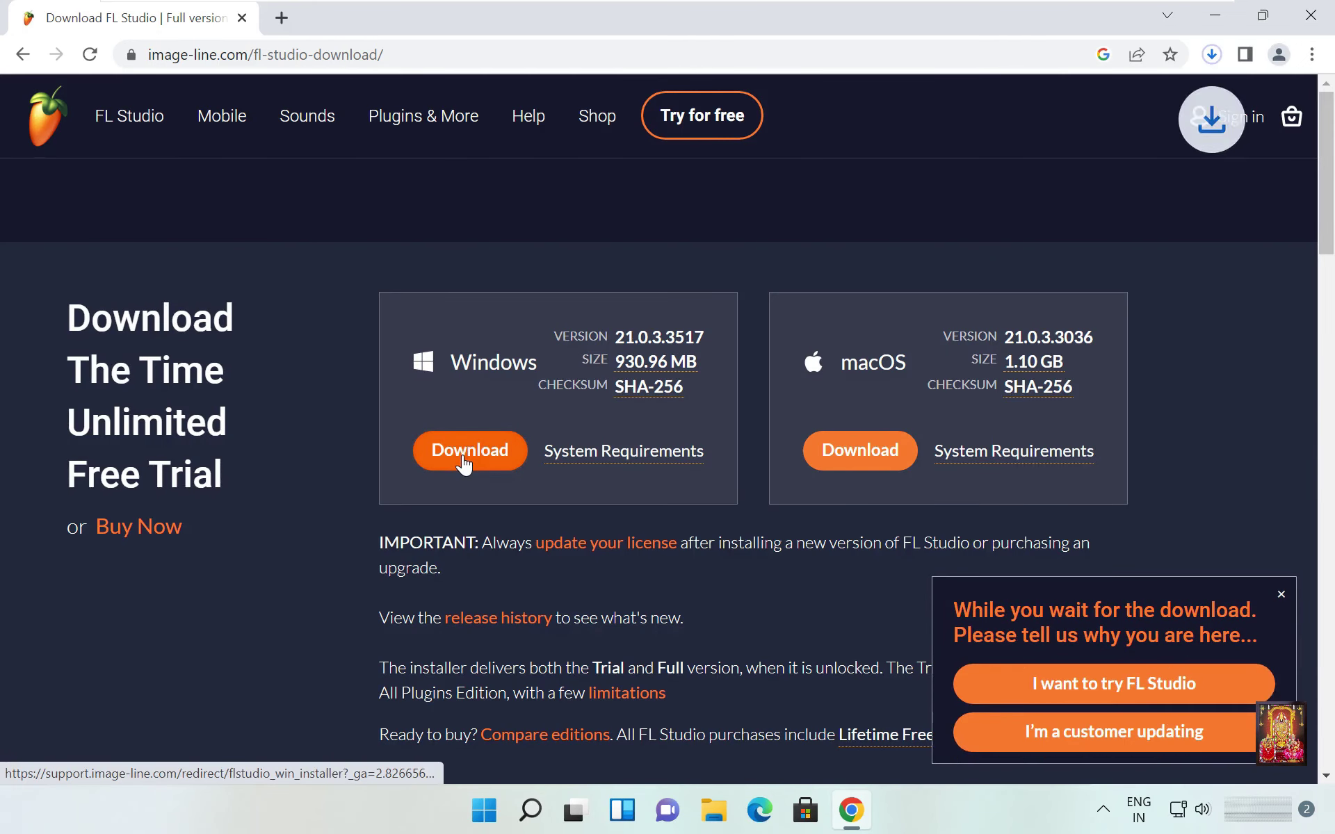
click(1212, 56)
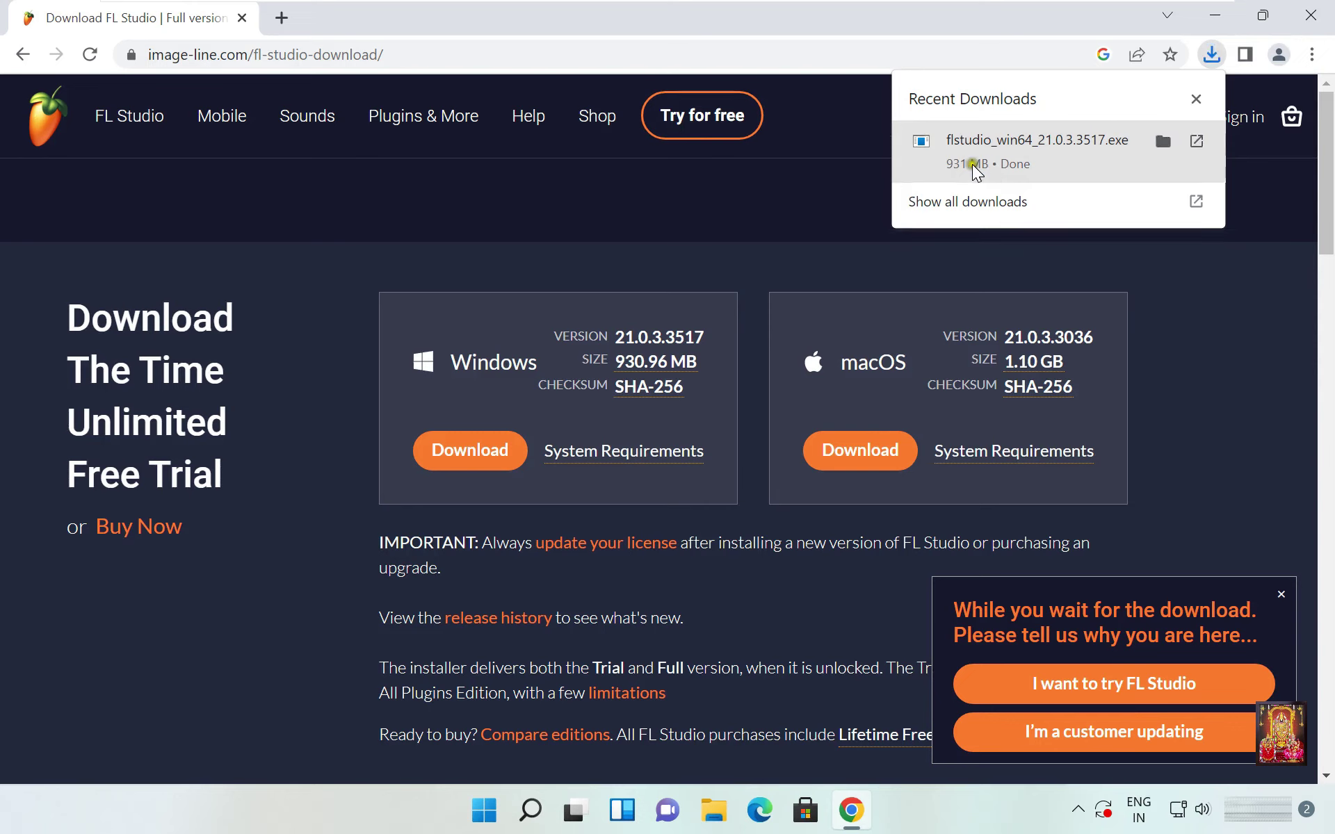
click(1302, 21)
click(1307, 17)
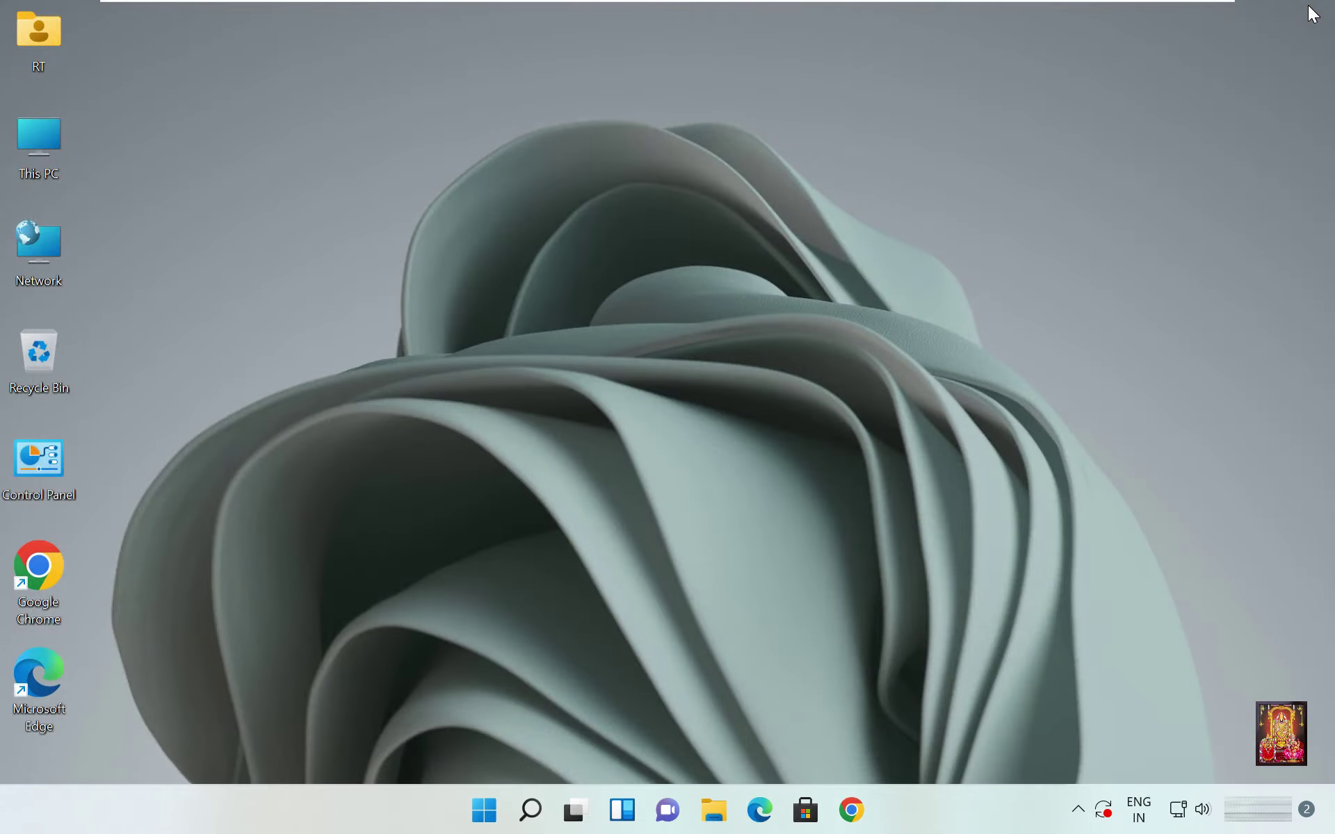
Run the flstudio_win64_21.0.3.3517 installer from the Downloads folder, close the folder window, and allow the app to make changes
double_click(44, 127)
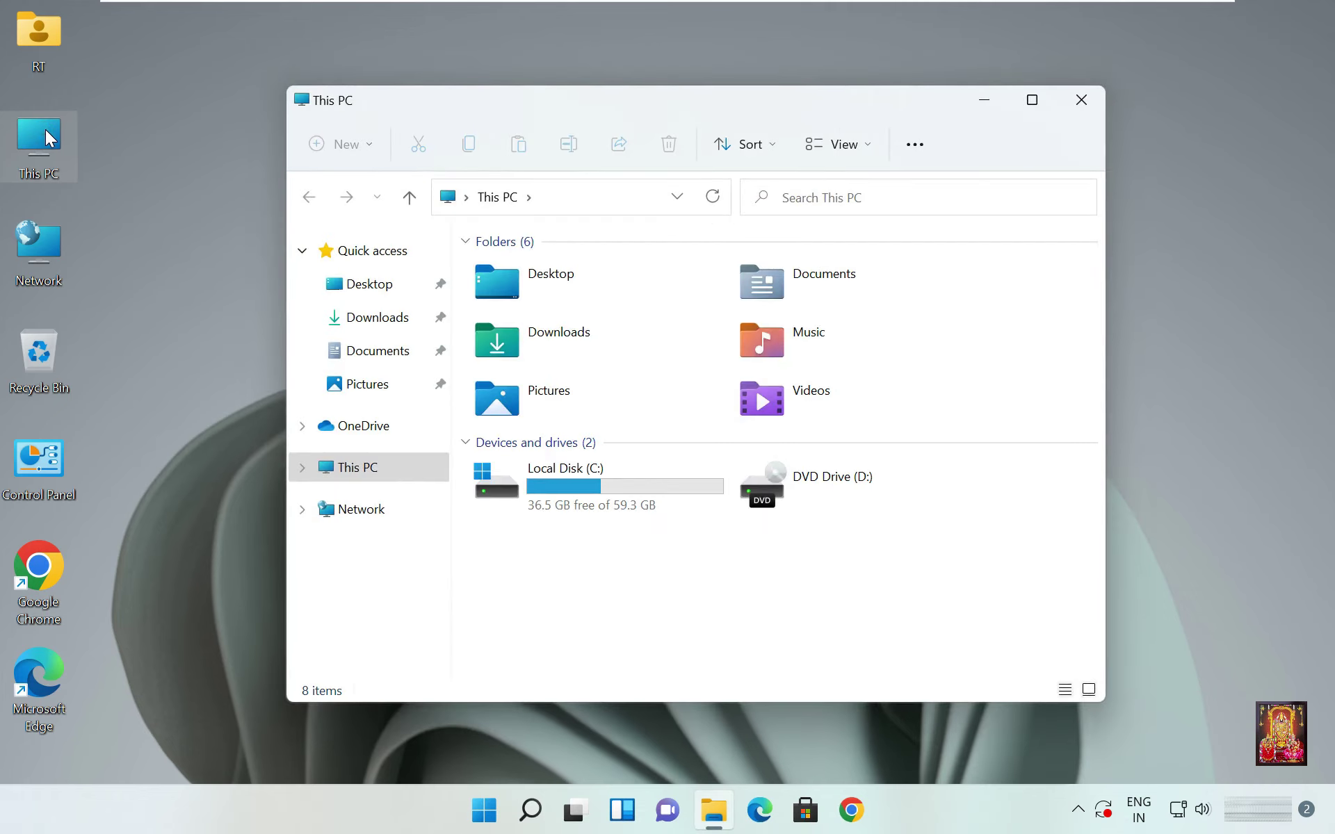
click(376, 318)
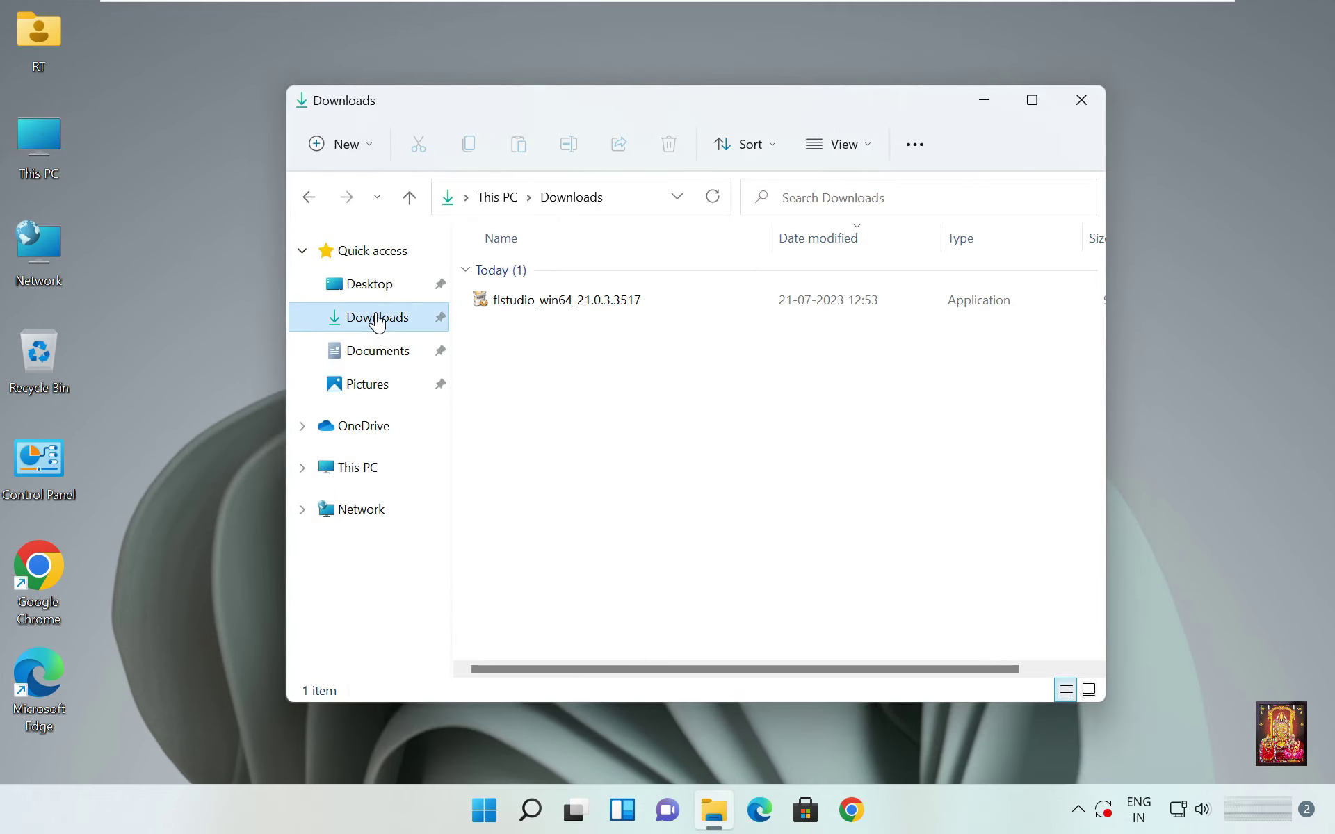
click(569, 308)
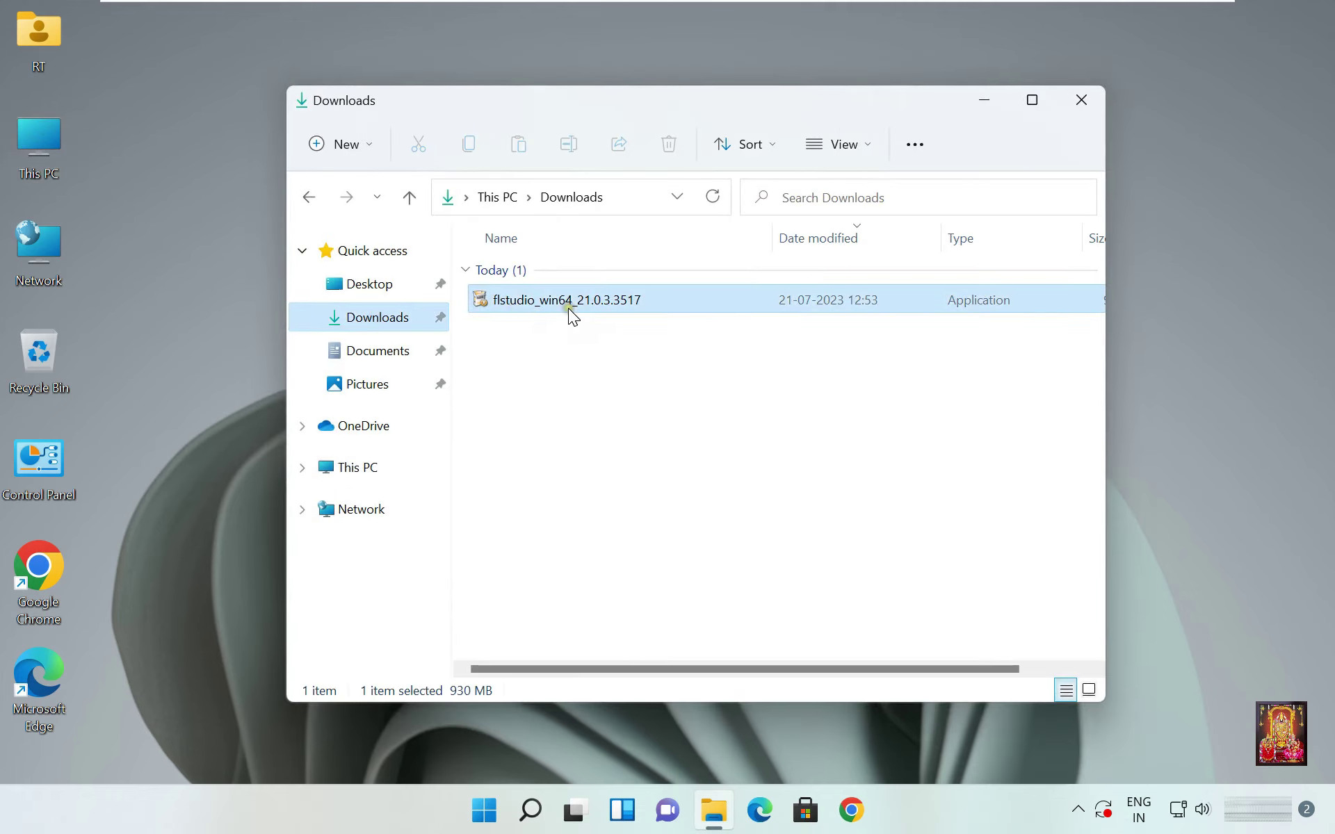
right_click(615, 311)
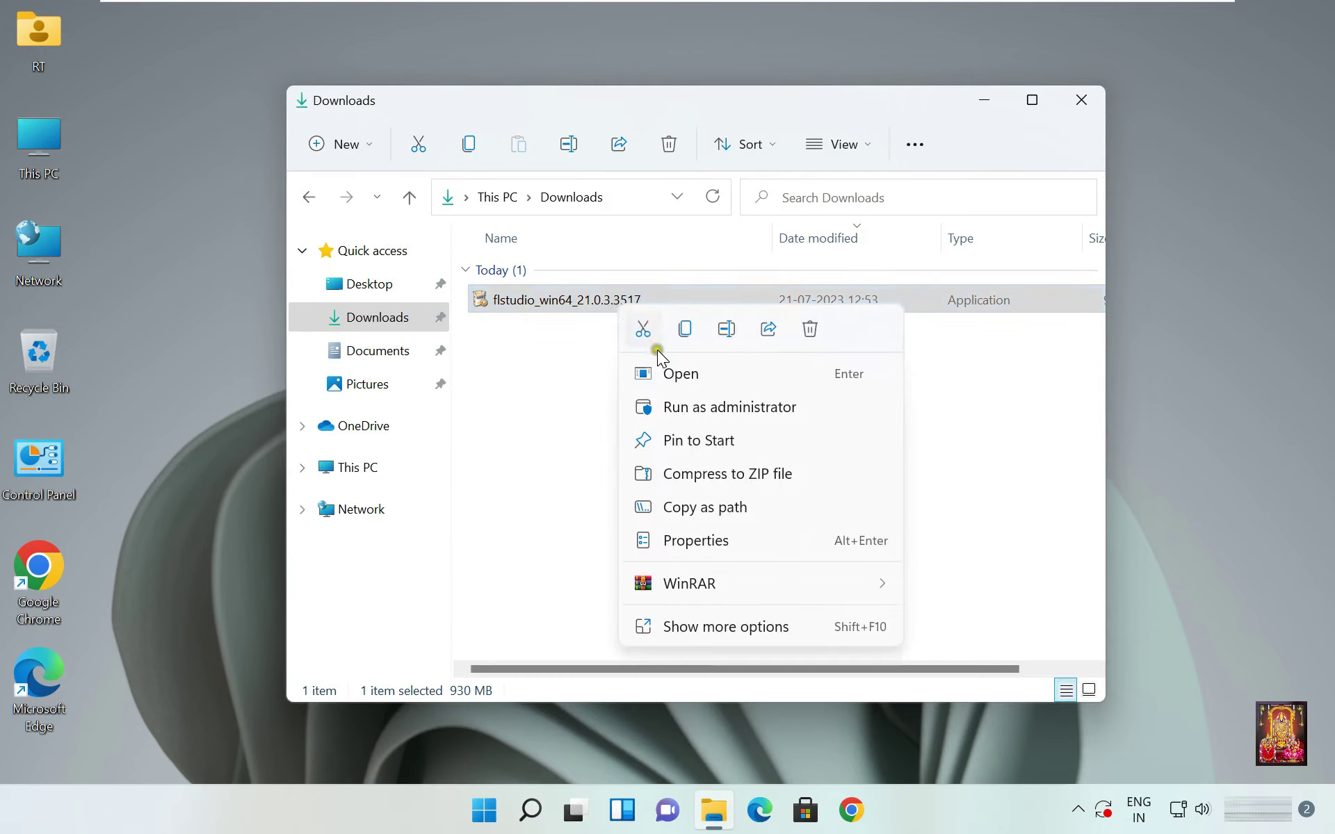
click(687, 378)
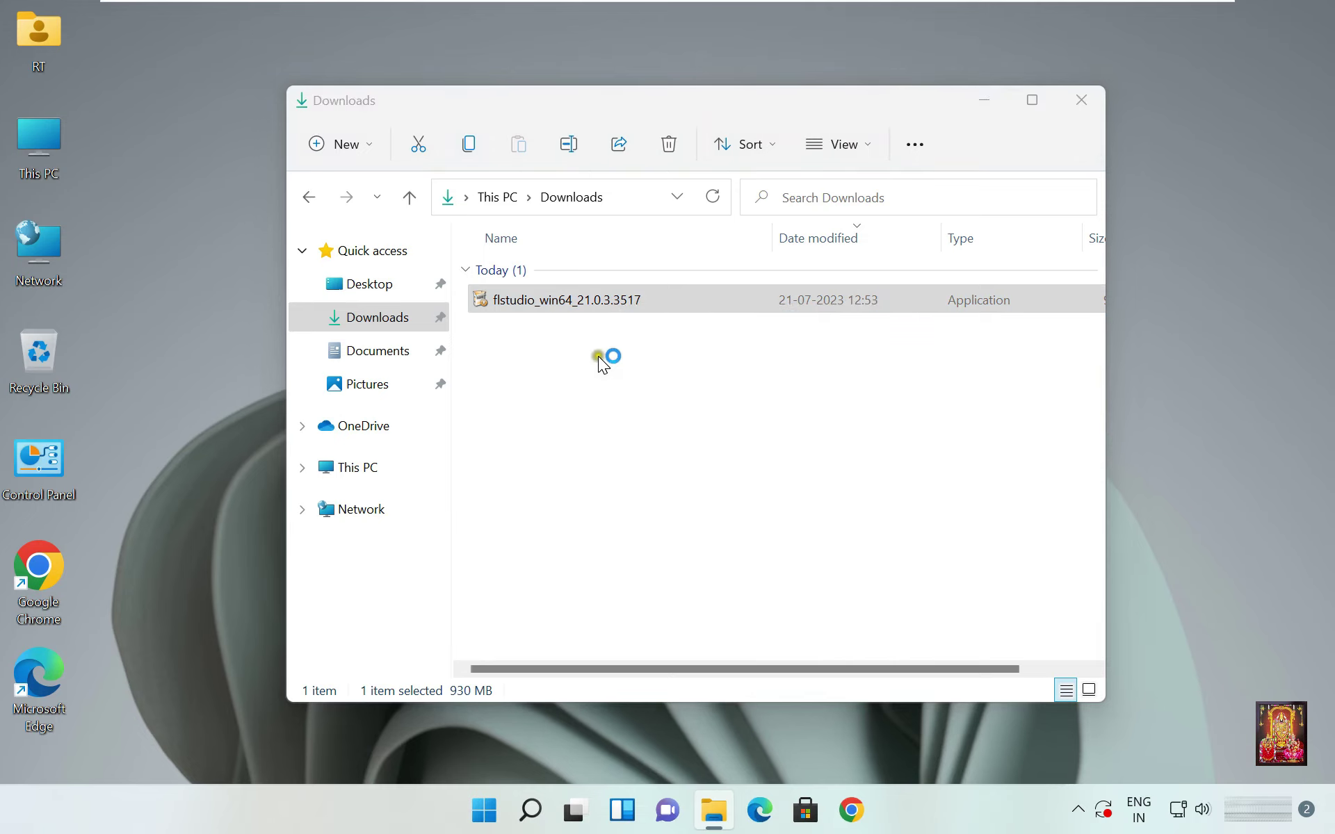
click(1081, 100)
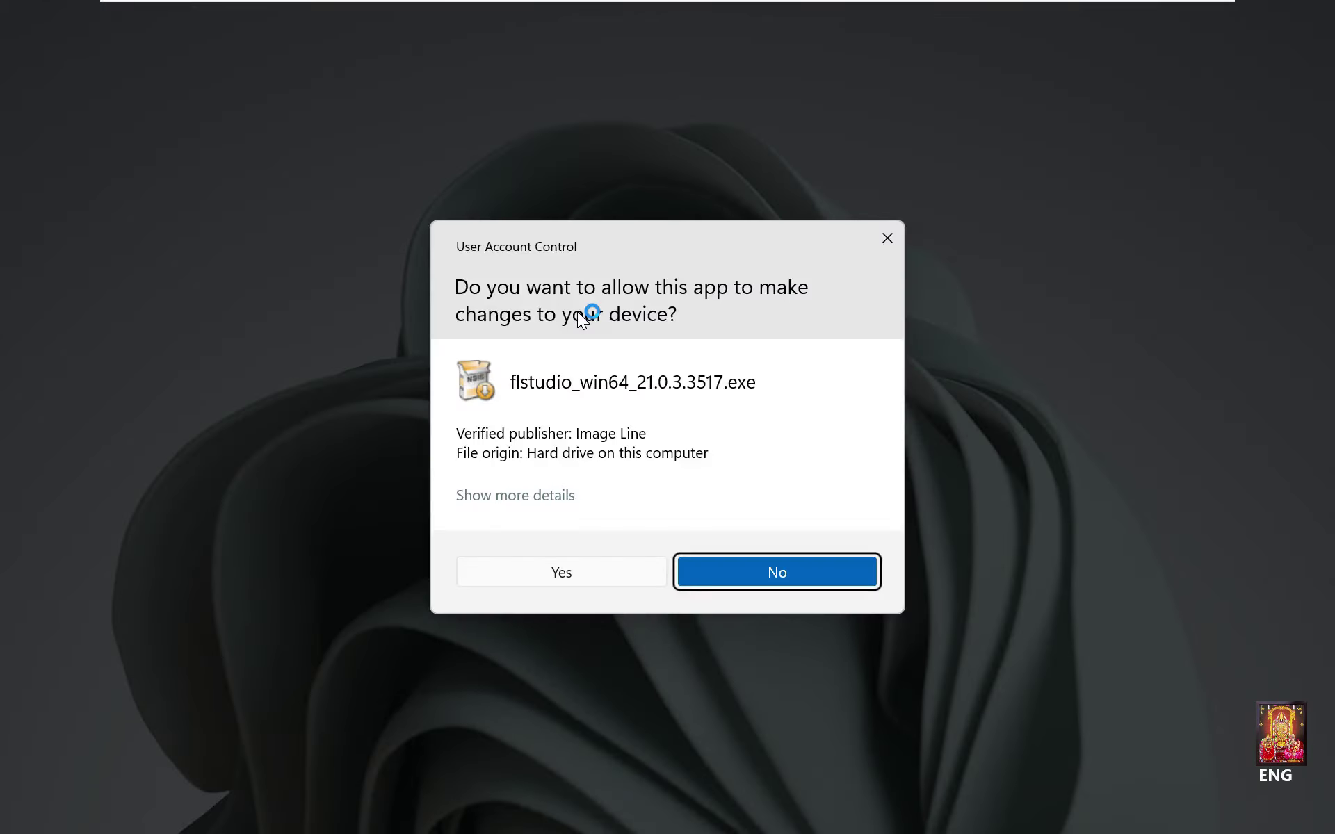
click(561, 571)
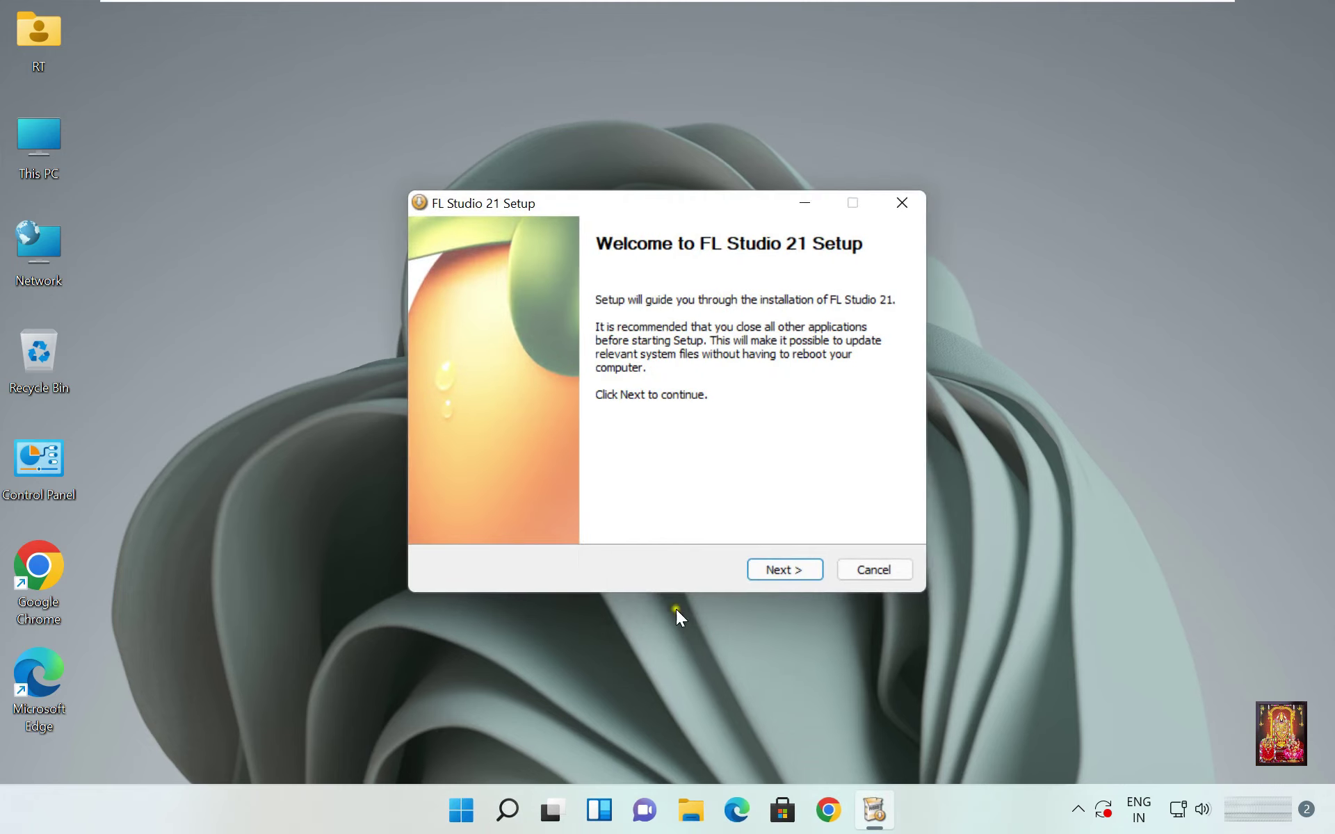
Accept the license and install FL Studio 21 for all users with the default components in C:\Program Files\Image-Line\FL Studio 21
click(789, 570)
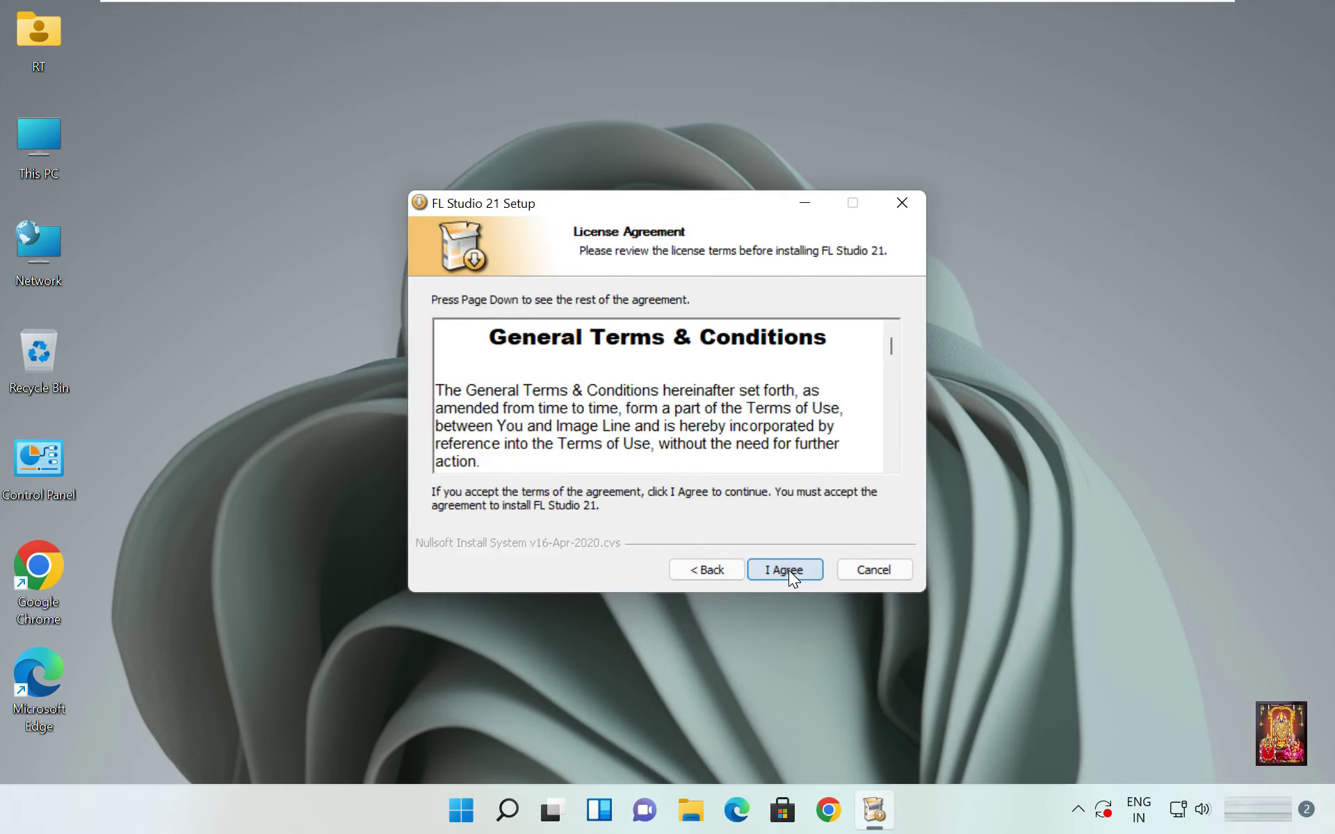
click(788, 570)
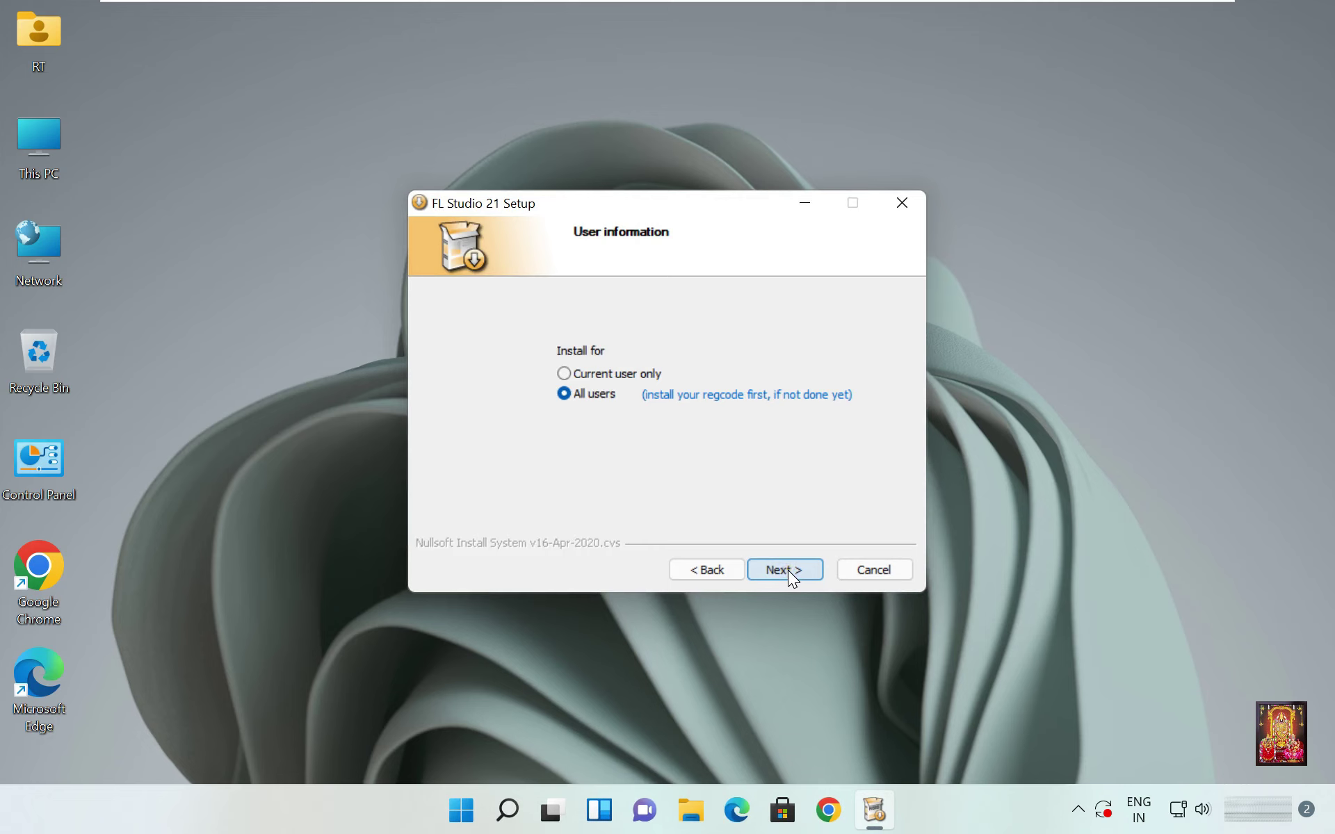
click(790, 570)
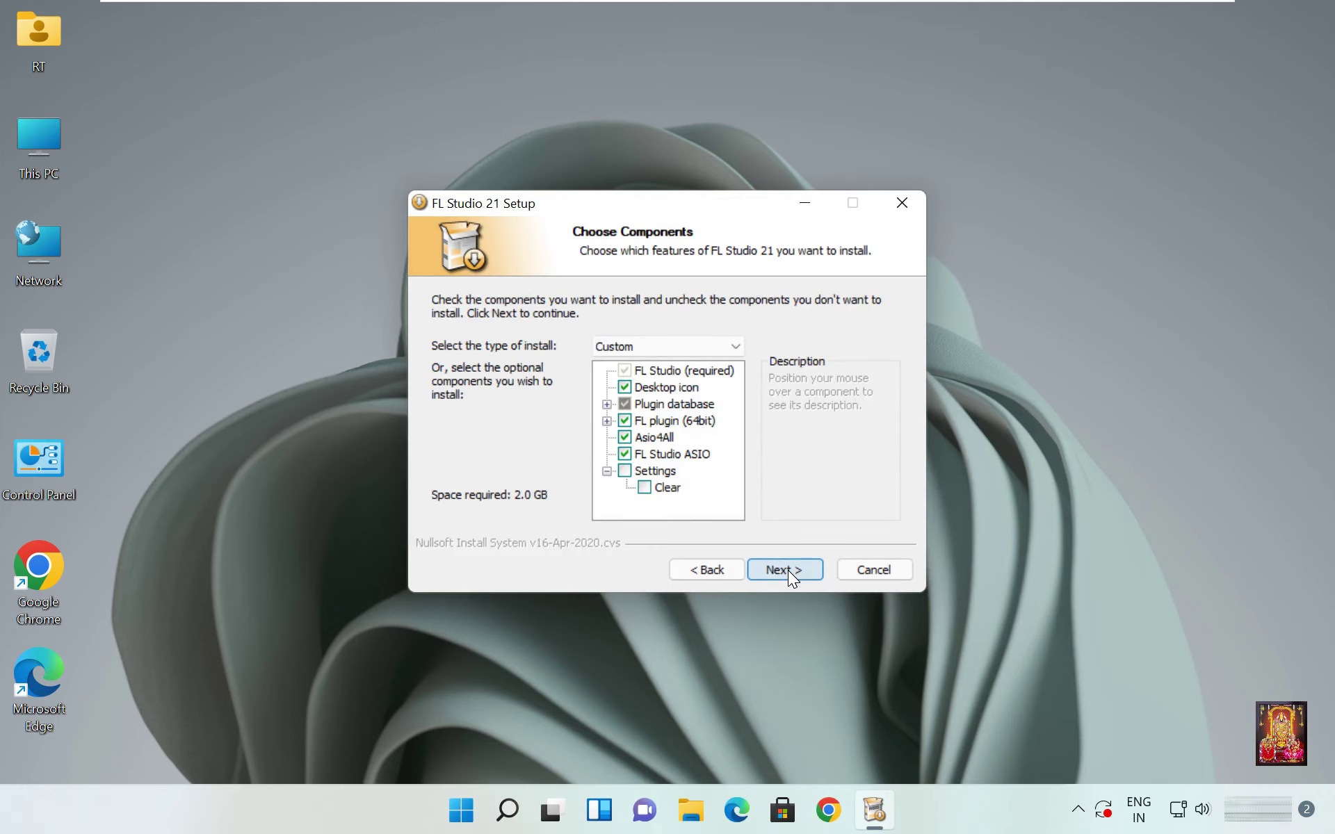
click(787, 570)
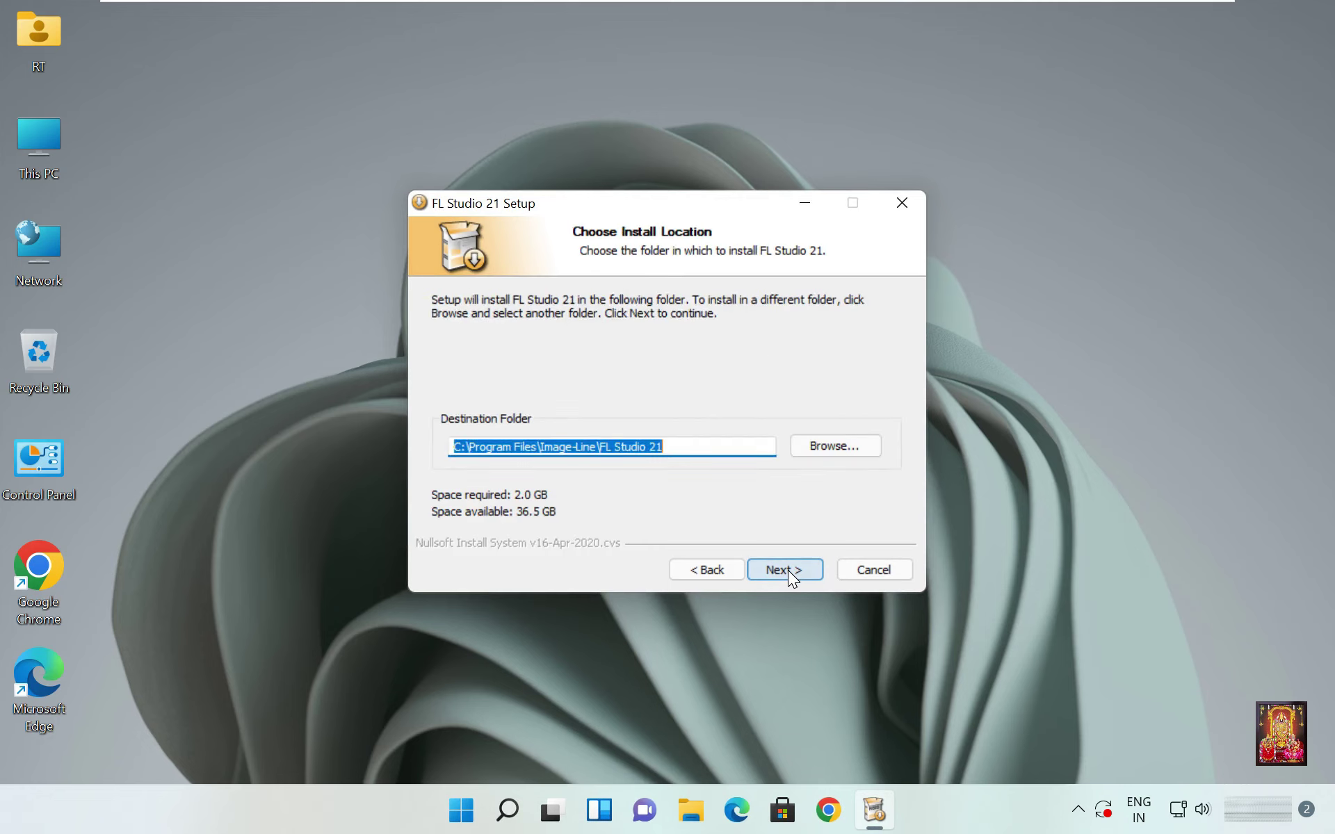
click(787, 570)
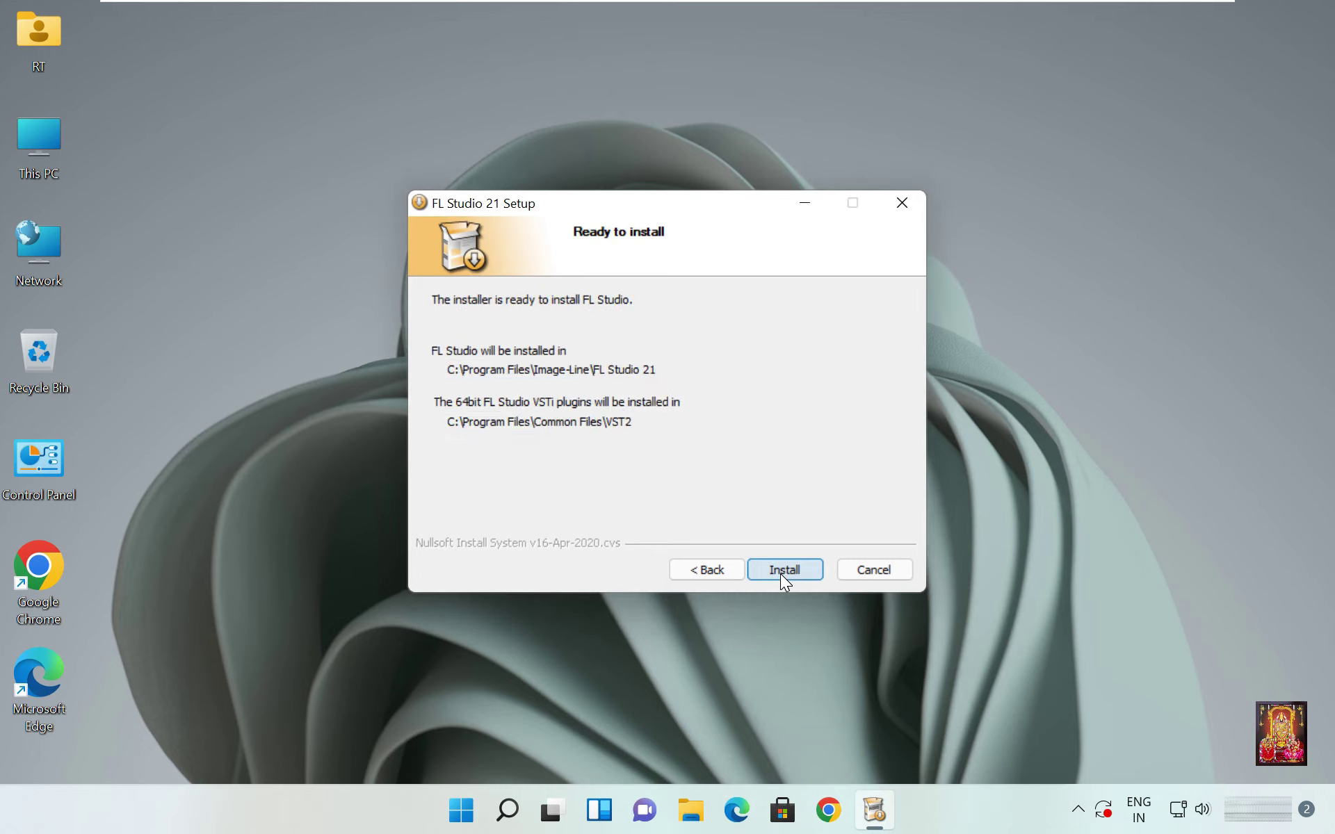
click(780, 573)
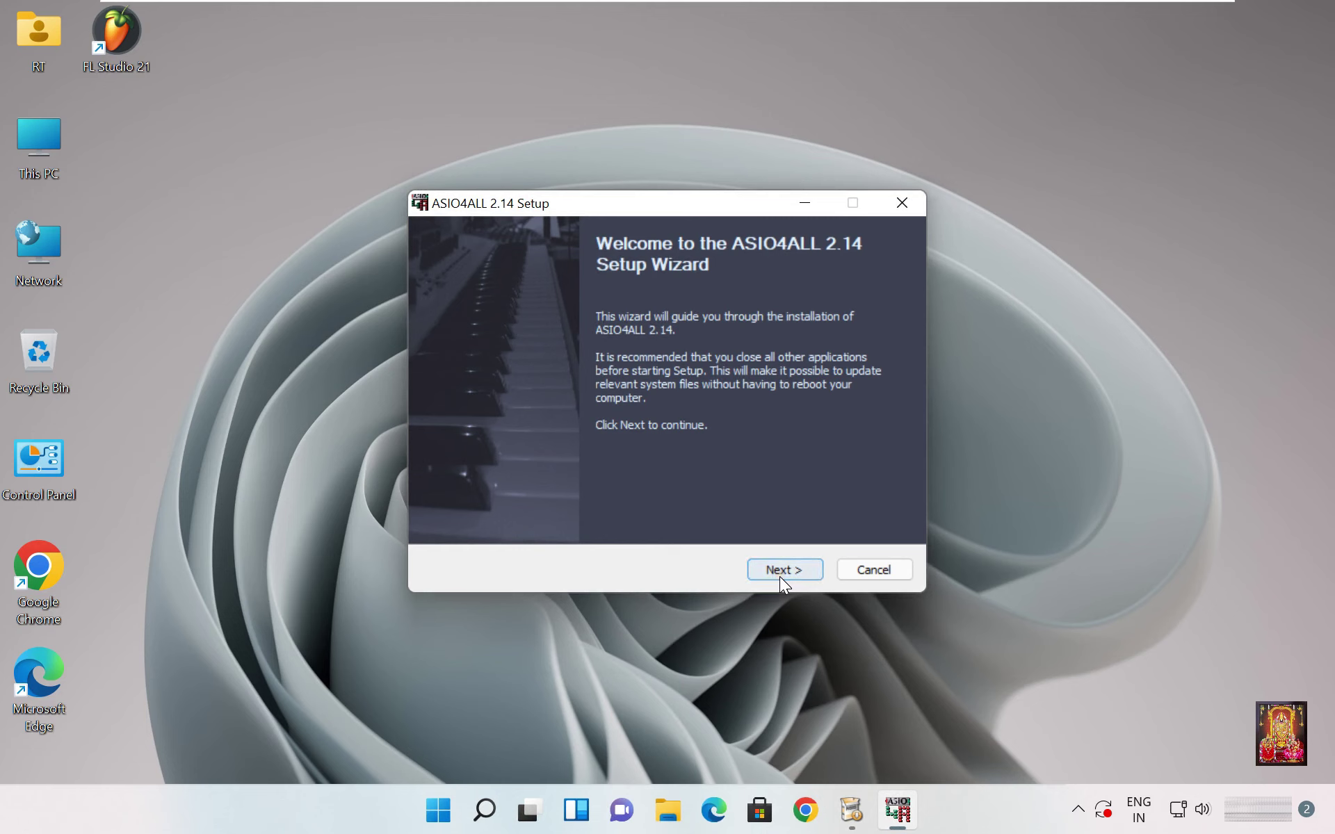
Accept the ASIO4ALL 2.14 license terms, install it with only the ASIO4ALL v2 component, and finish its setup wizard
click(780, 573)
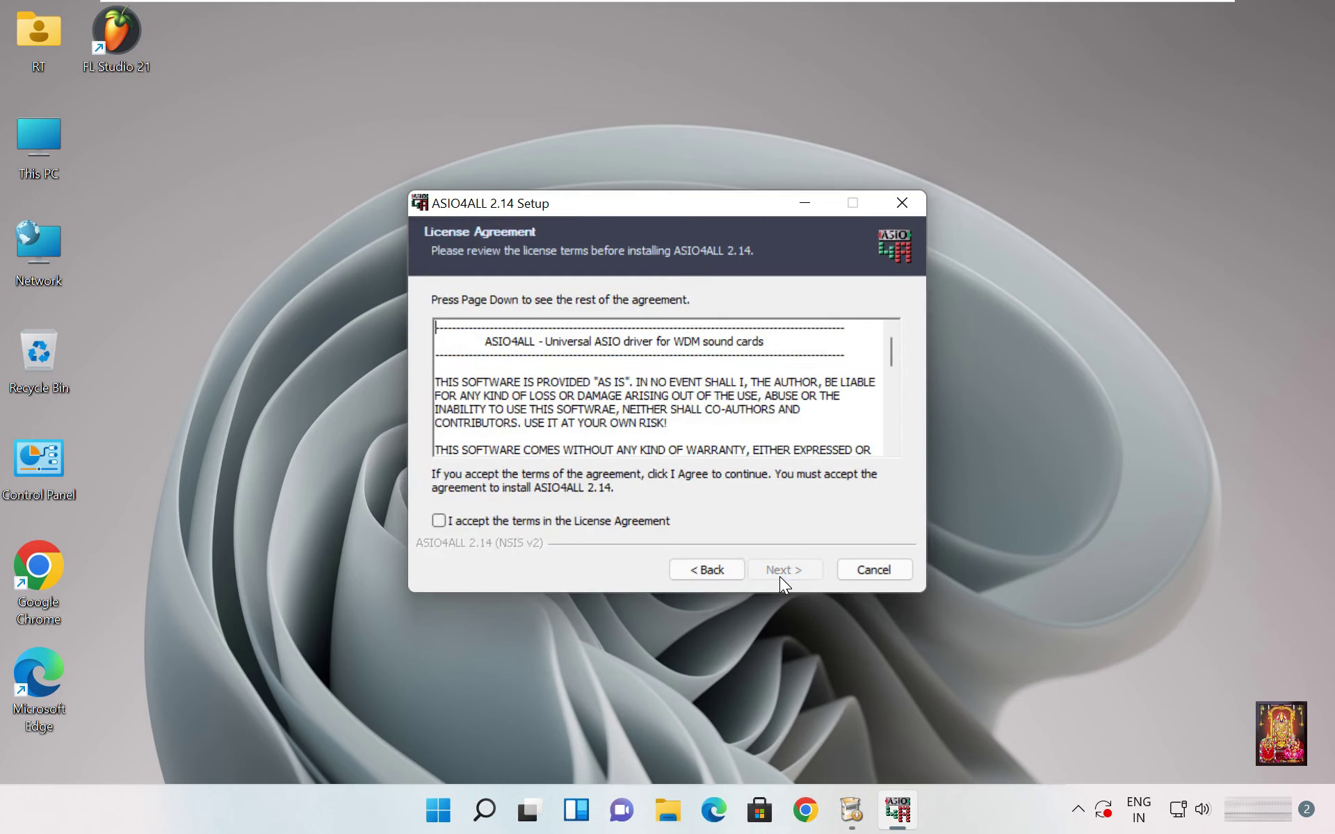
click(454, 521)
click(780, 574)
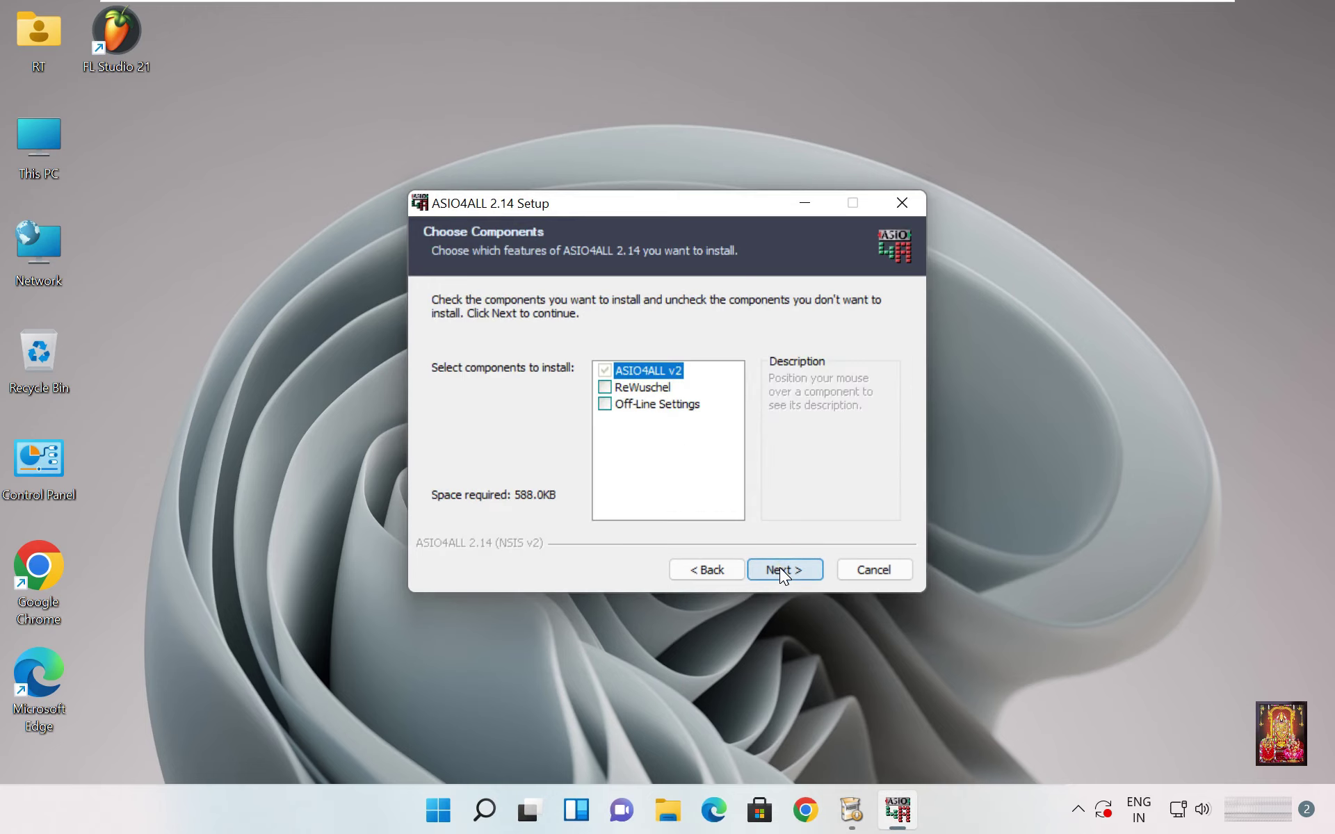
click(778, 567)
click(778, 567)
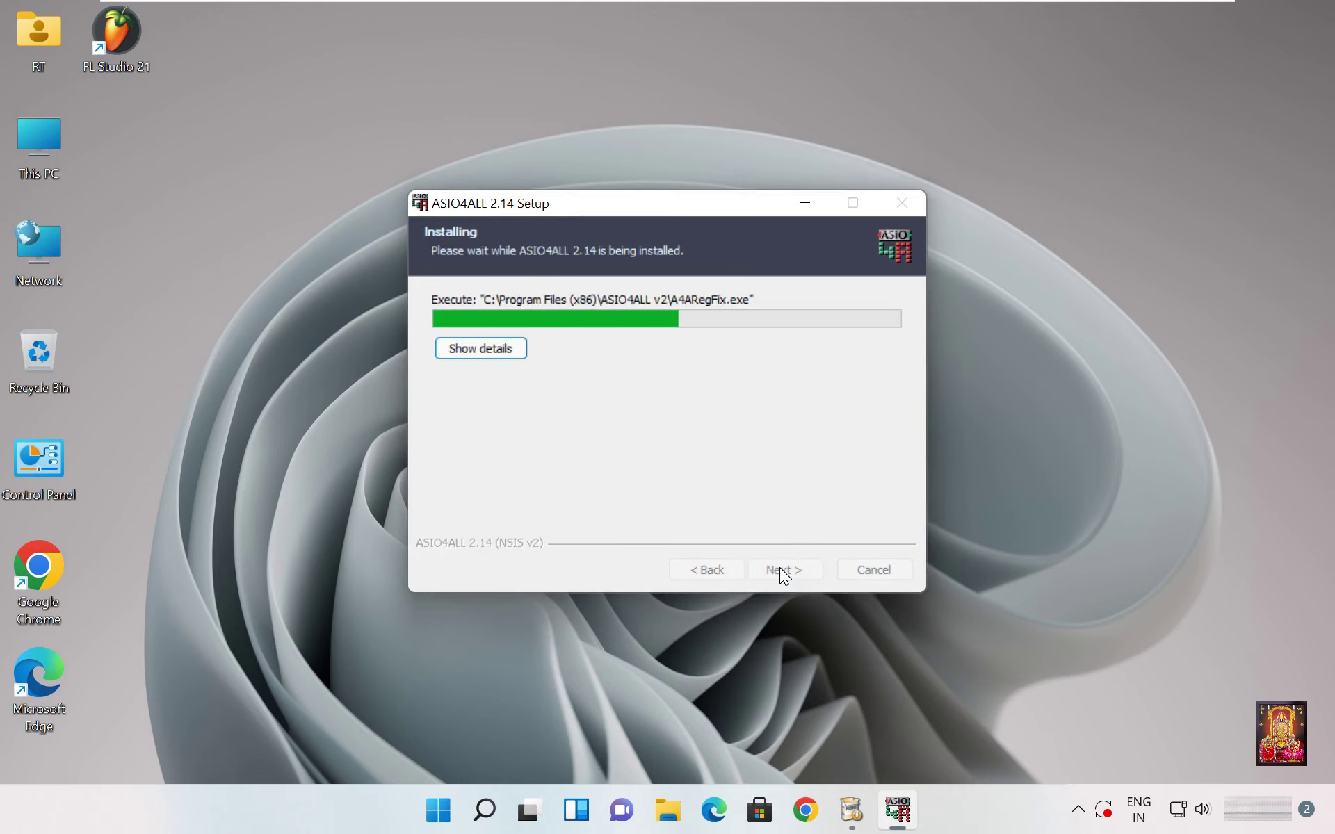
click(775, 569)
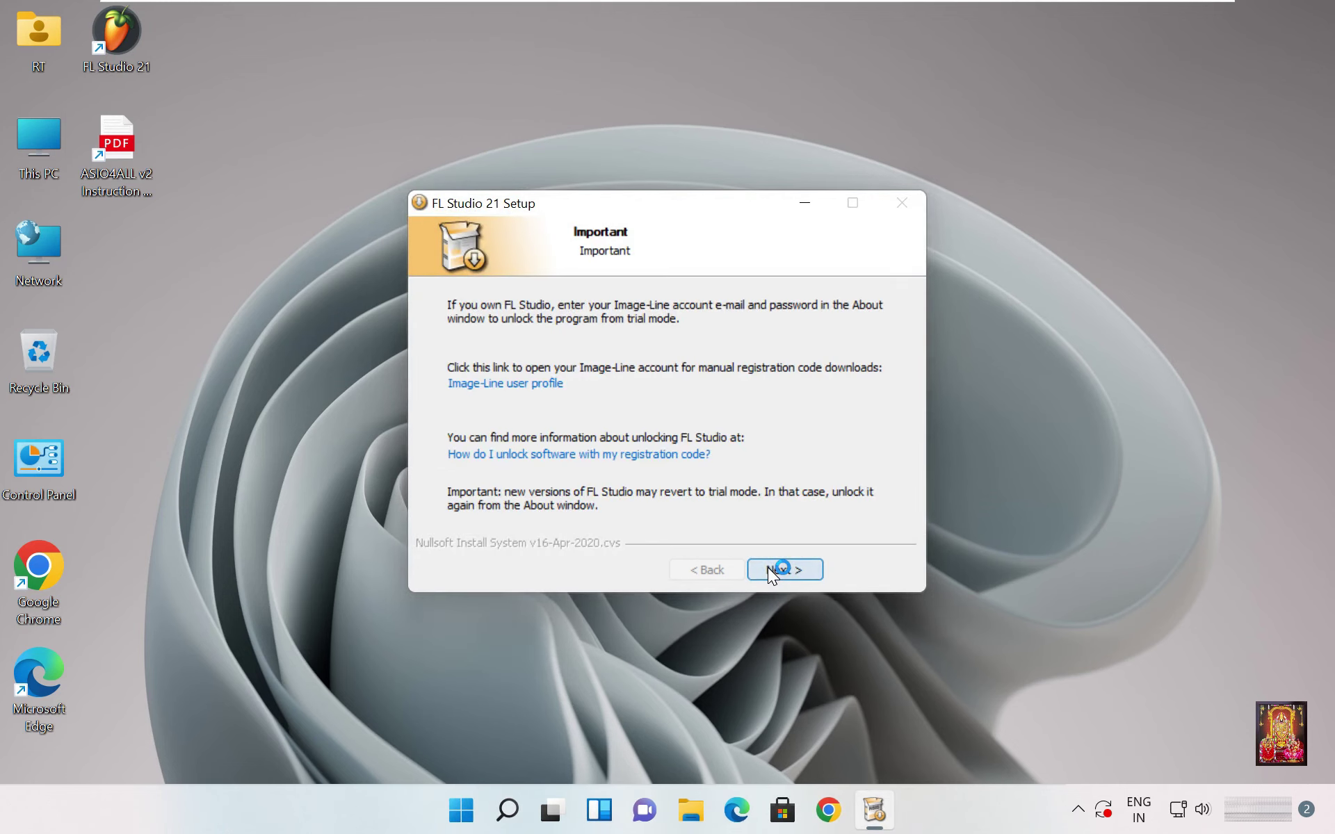
Proceed past the registration and FL Studio Mobile pages and finish the FL Studio 21 setup
click(776, 570)
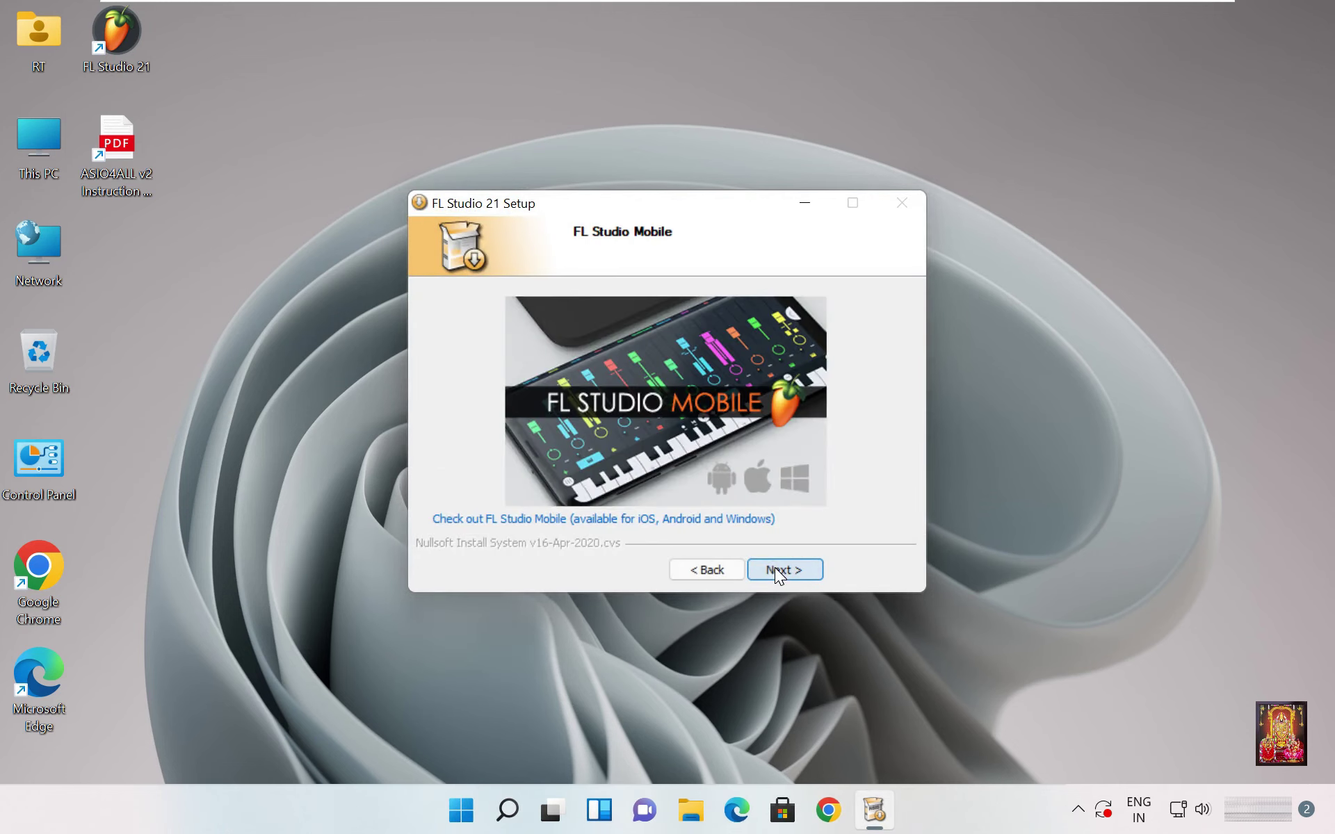
click(774, 568)
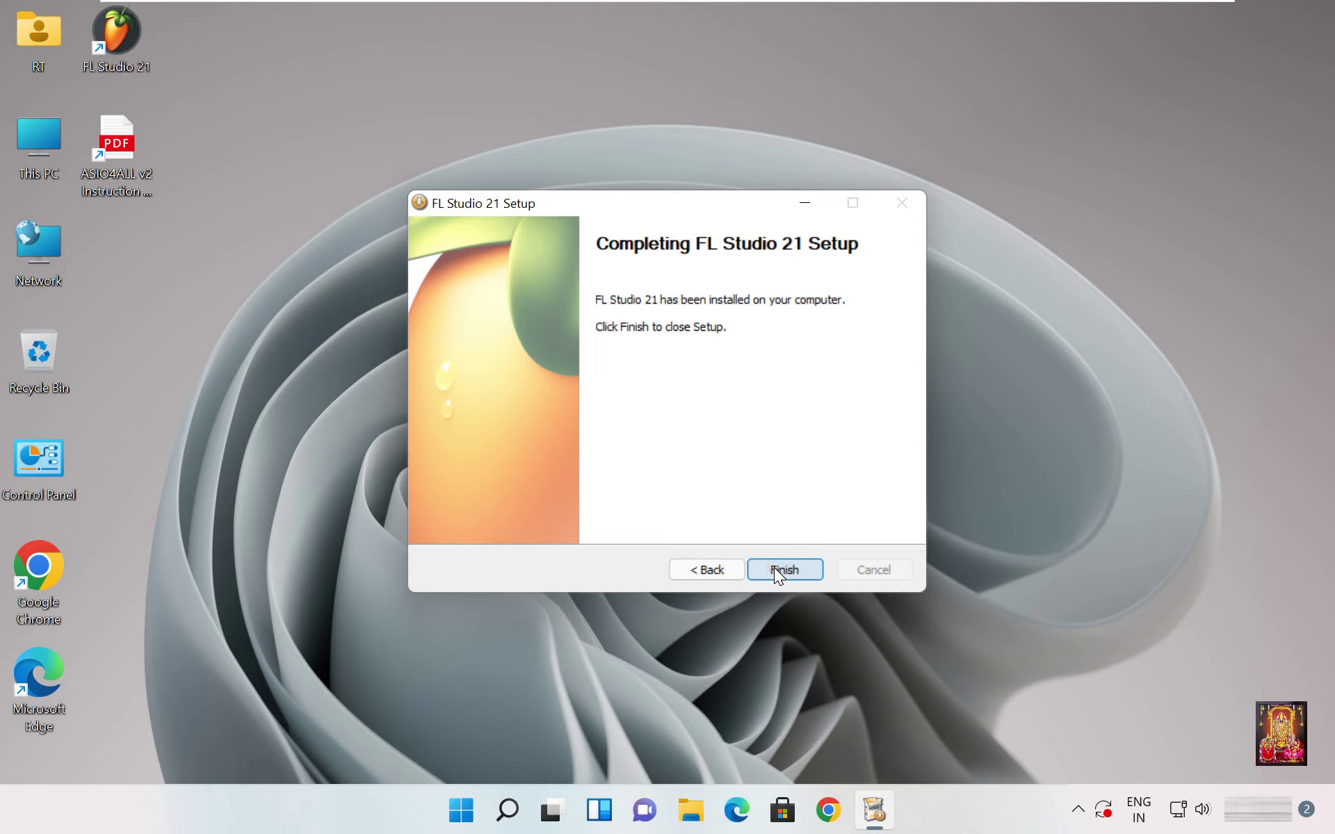
click(784, 570)
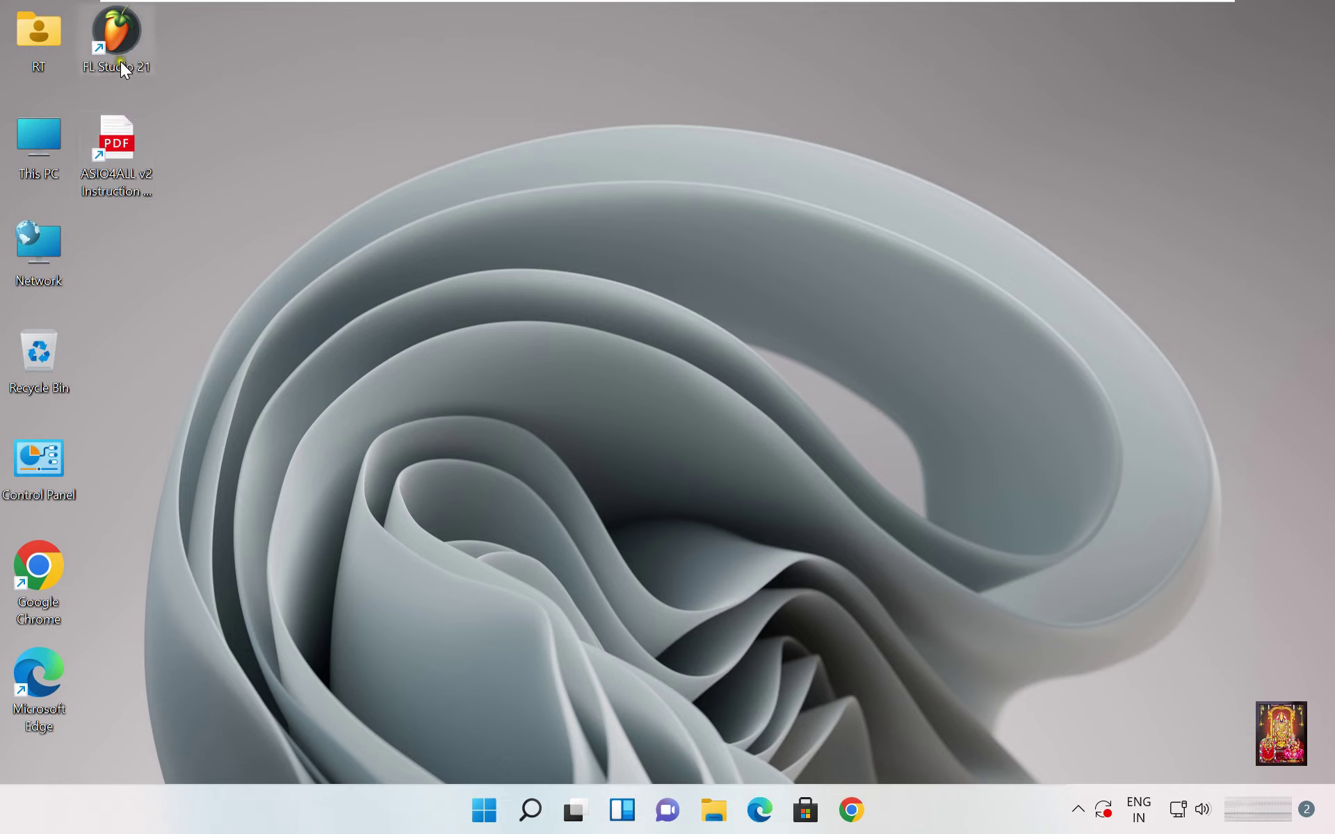
Launch FL Studio 21 from its desktop shortcut and continue in trial mode
right_click(119, 31)
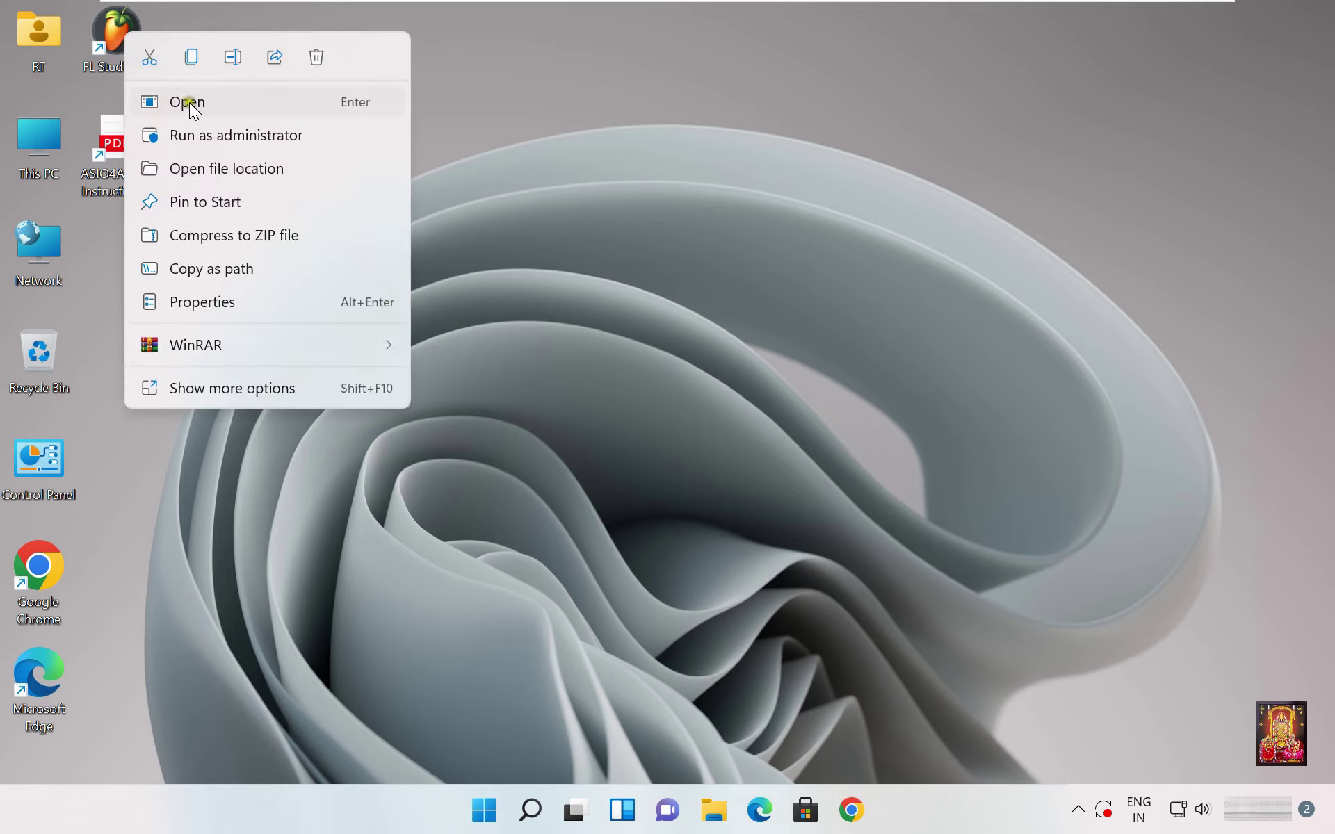
click(189, 103)
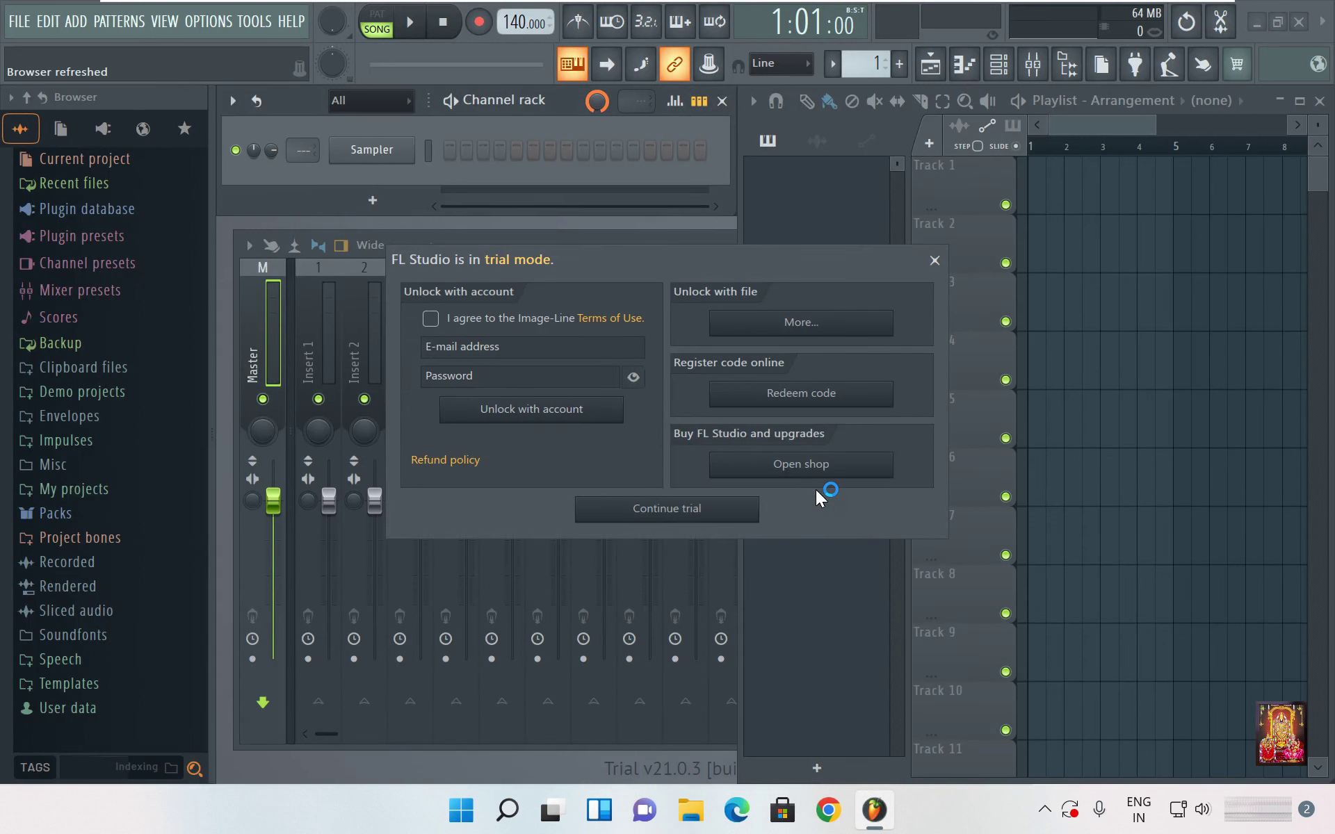
click(661, 509)
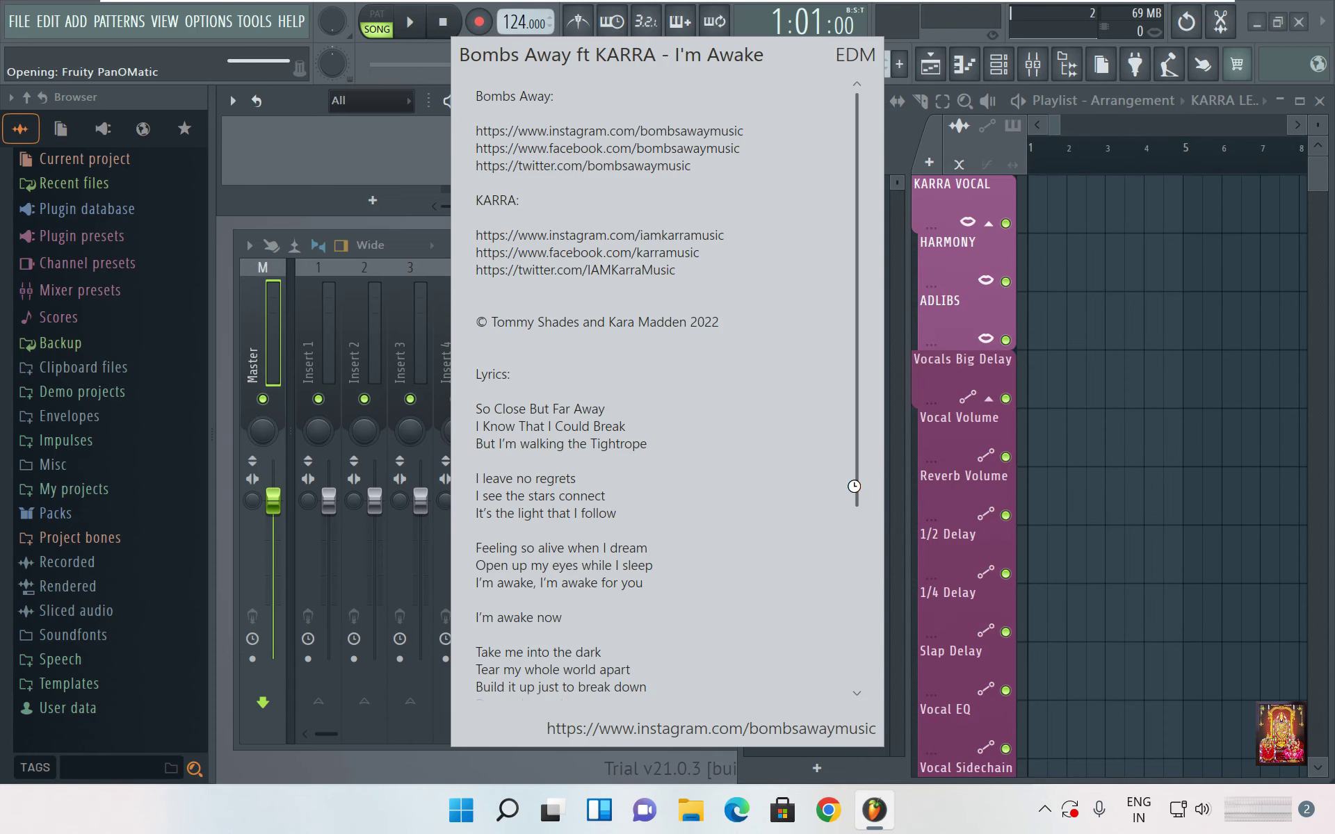
Read through the demo project's info and lyrics for I'm Awake, then dismiss the info window
scroll(855, 487, down, 5)
scroll(805, 599, up, 5)
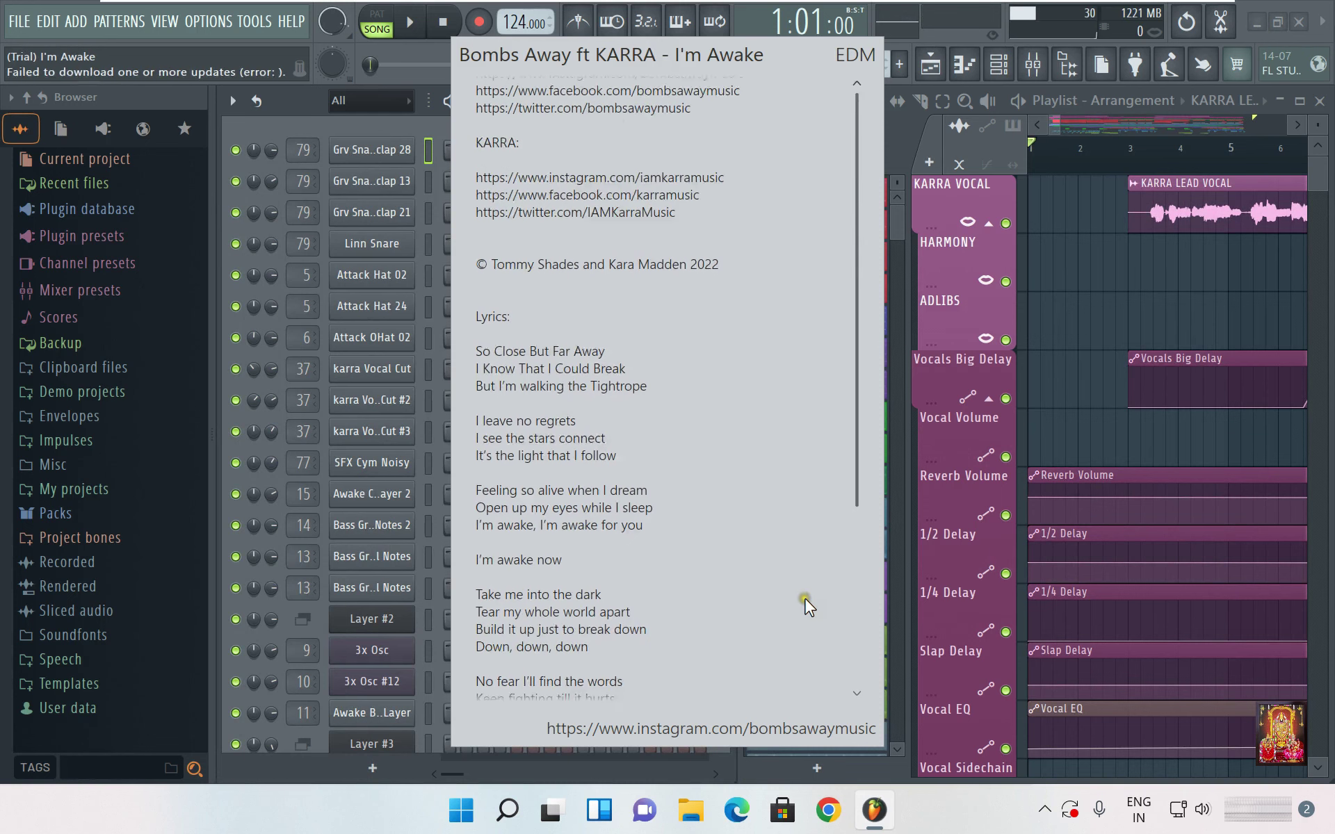
scroll(805, 599, down, 4)
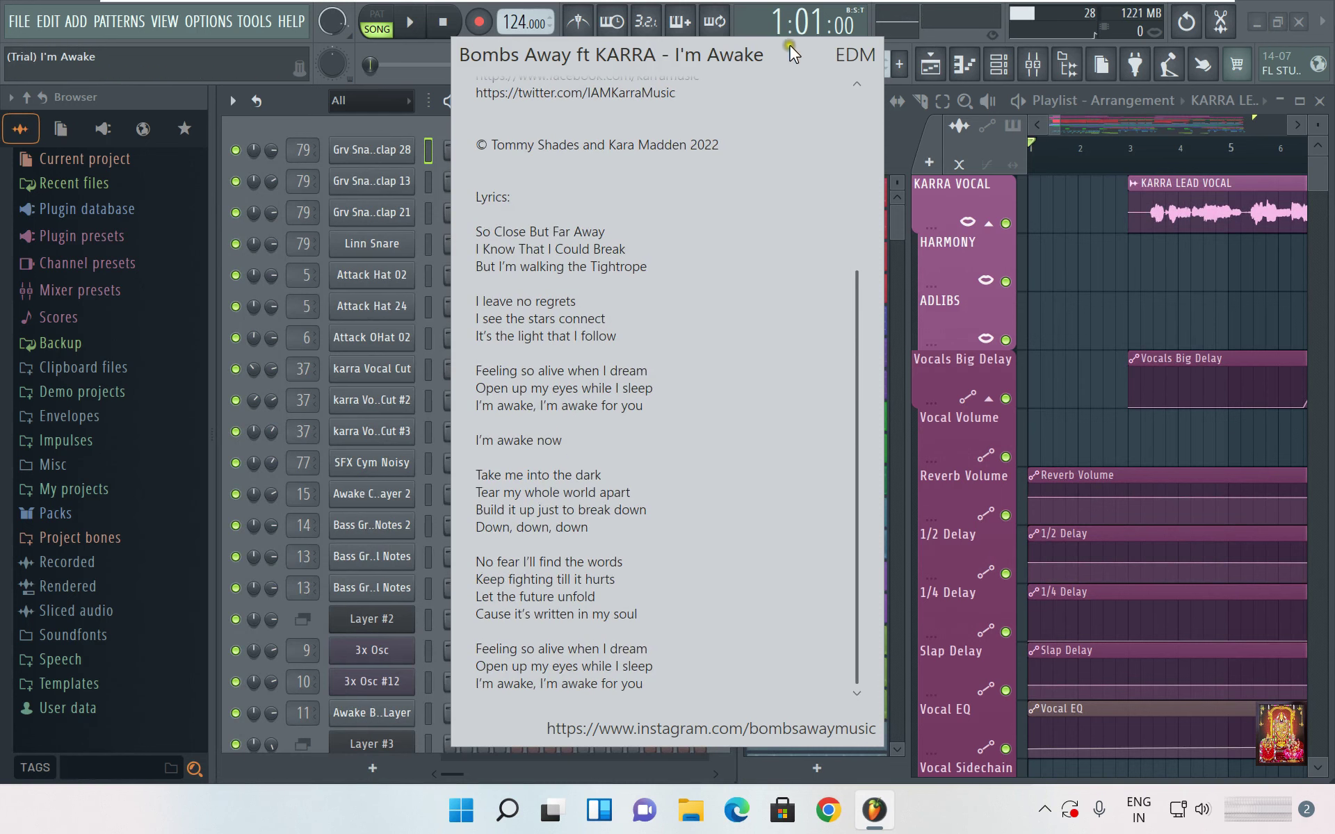
click(753, 106)
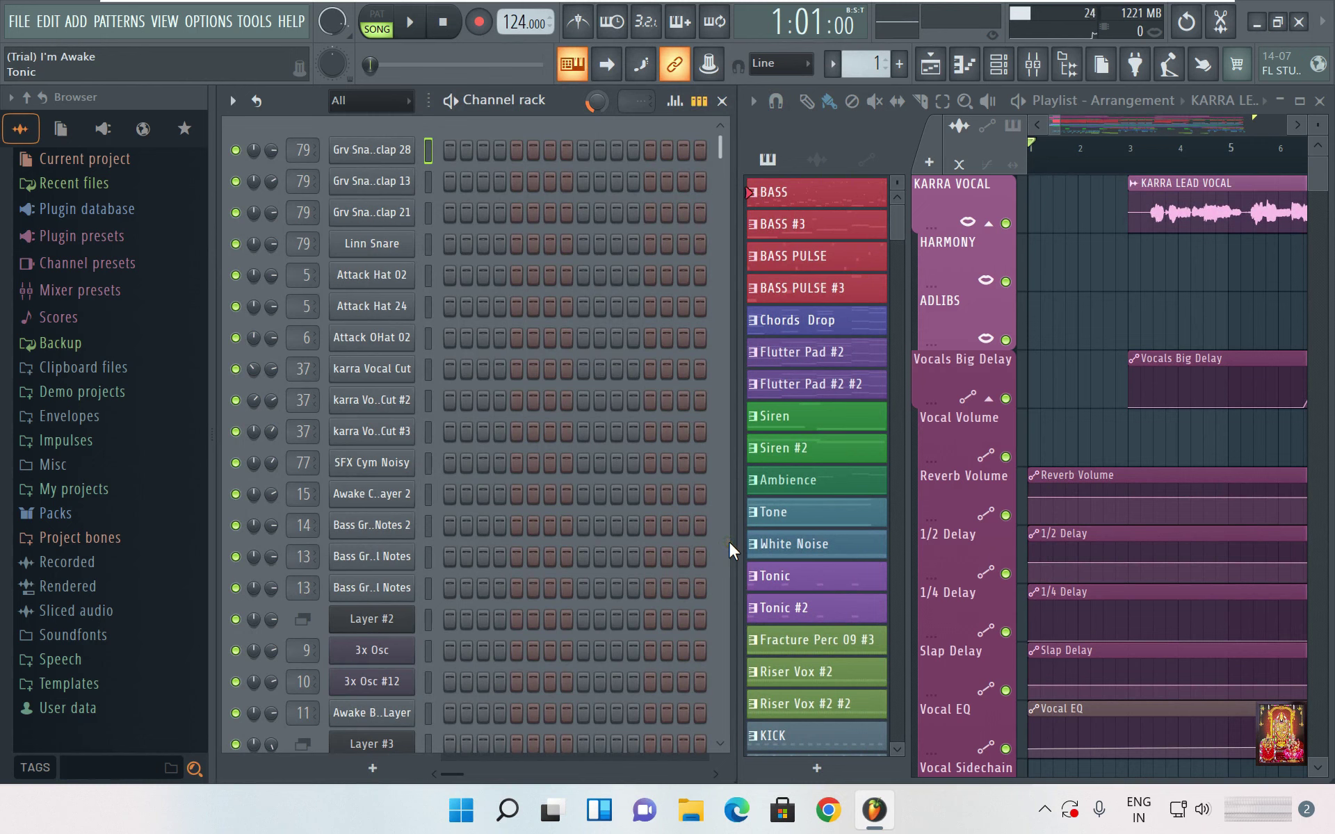
Select the KARRA LEAD VOCAL clip in the playlist and move the song position into bar 5
click(1154, 213)
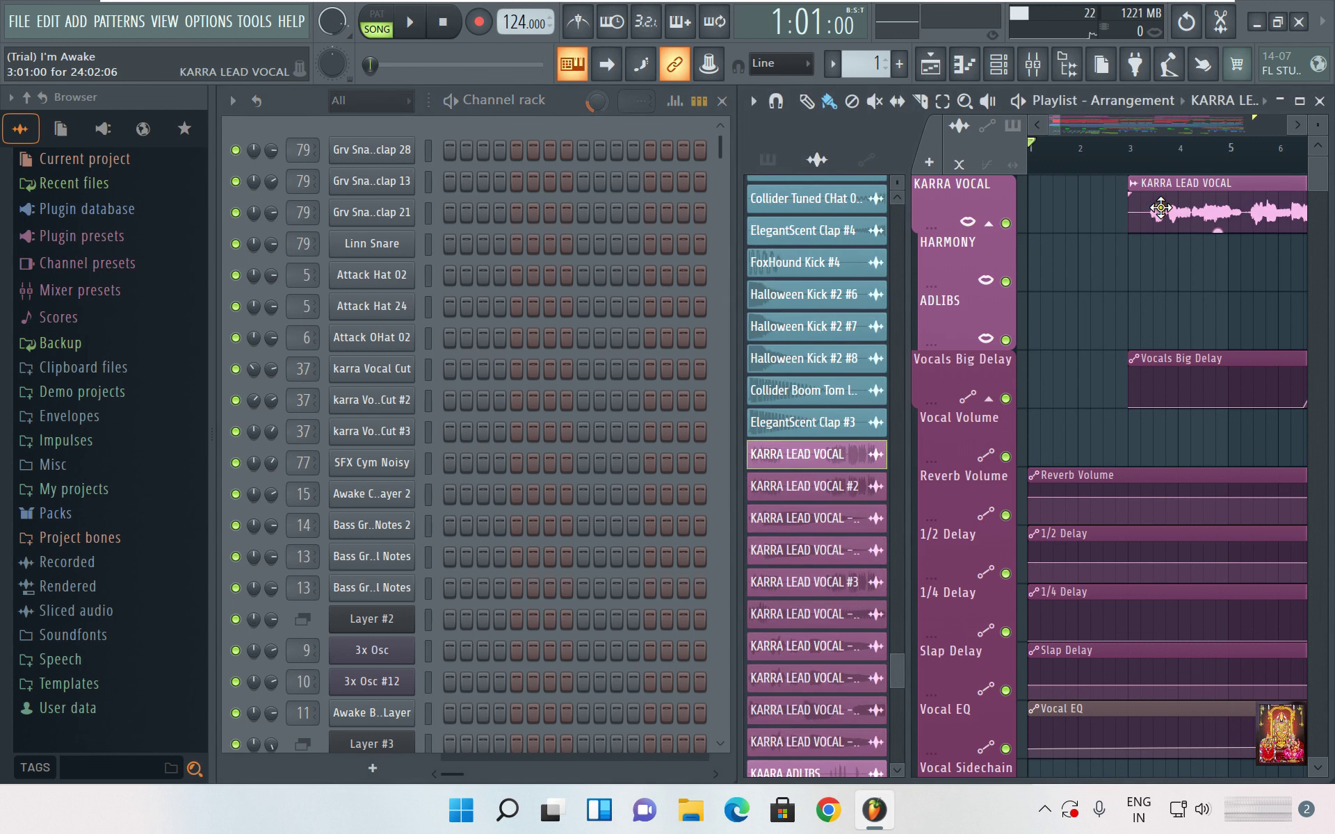
click(1258, 147)
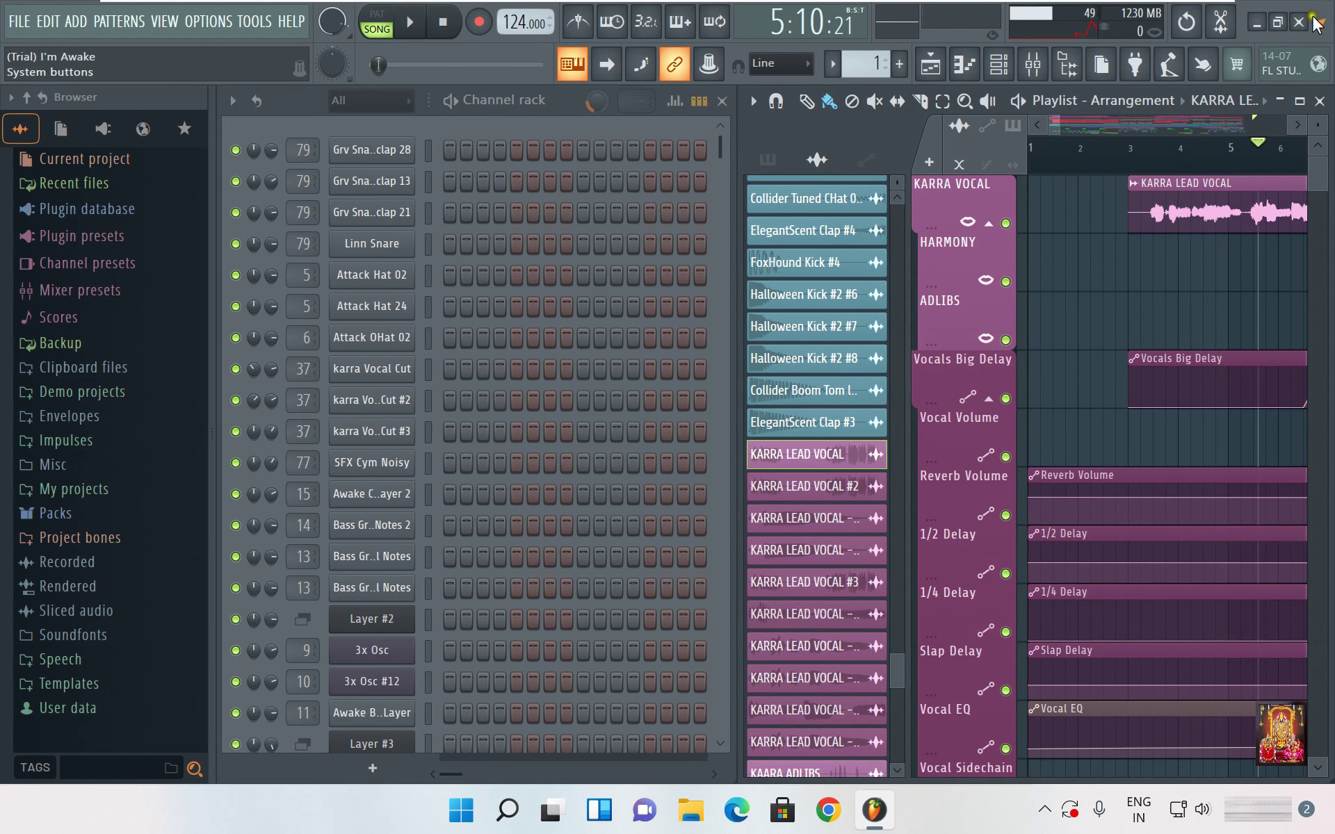
Exit FL Studio, trying to save the changes to NewStuff.flp, and close the browser window that opens on exit
click(1298, 21)
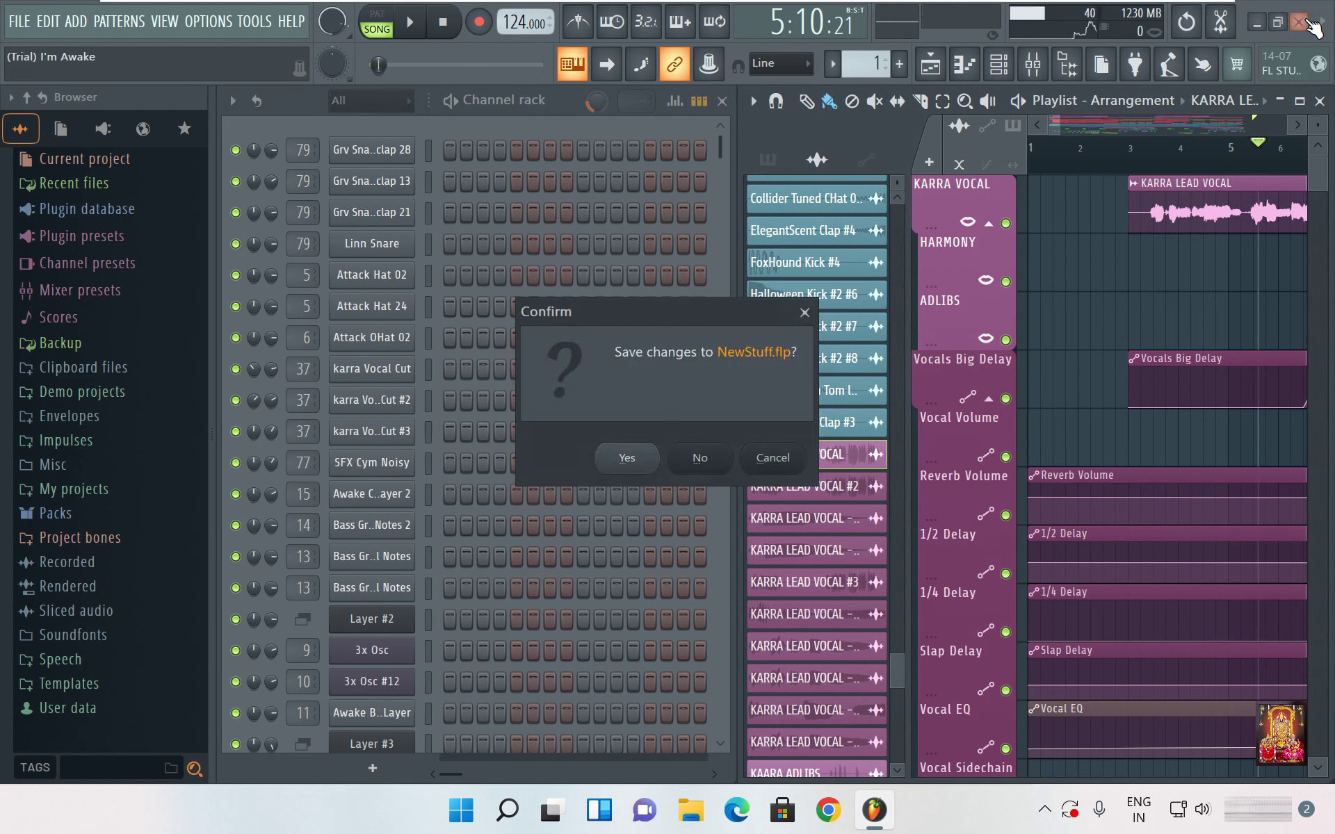
click(629, 456)
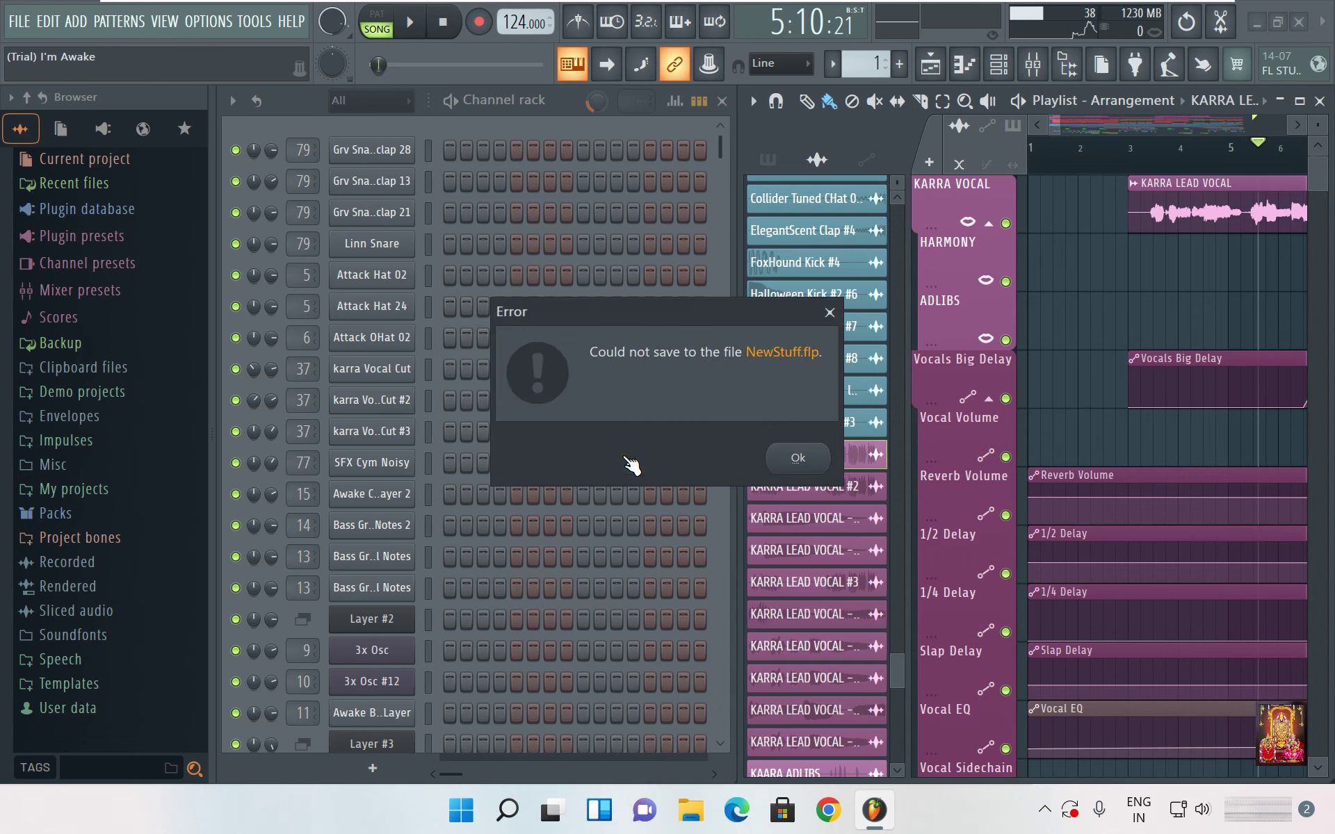
click(793, 458)
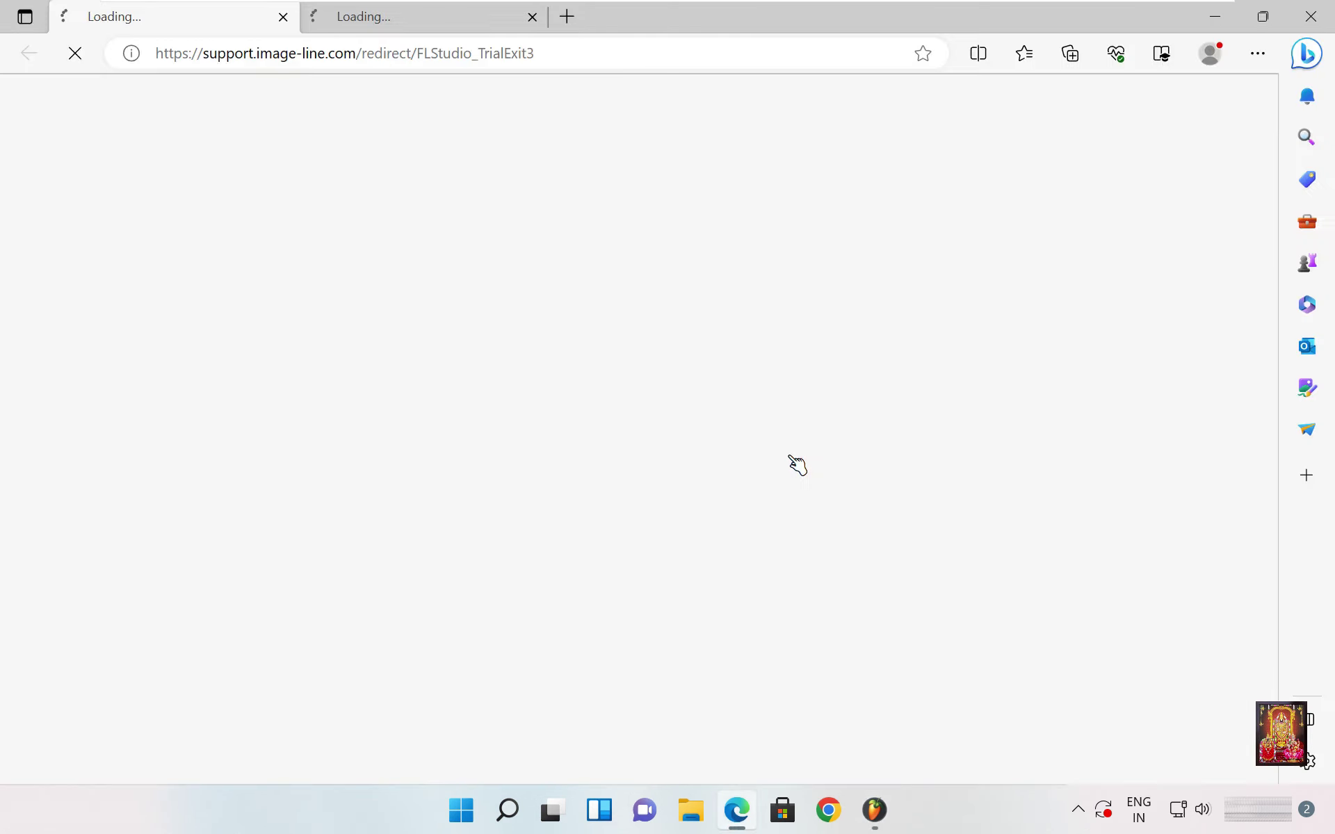
click(1323, 20)
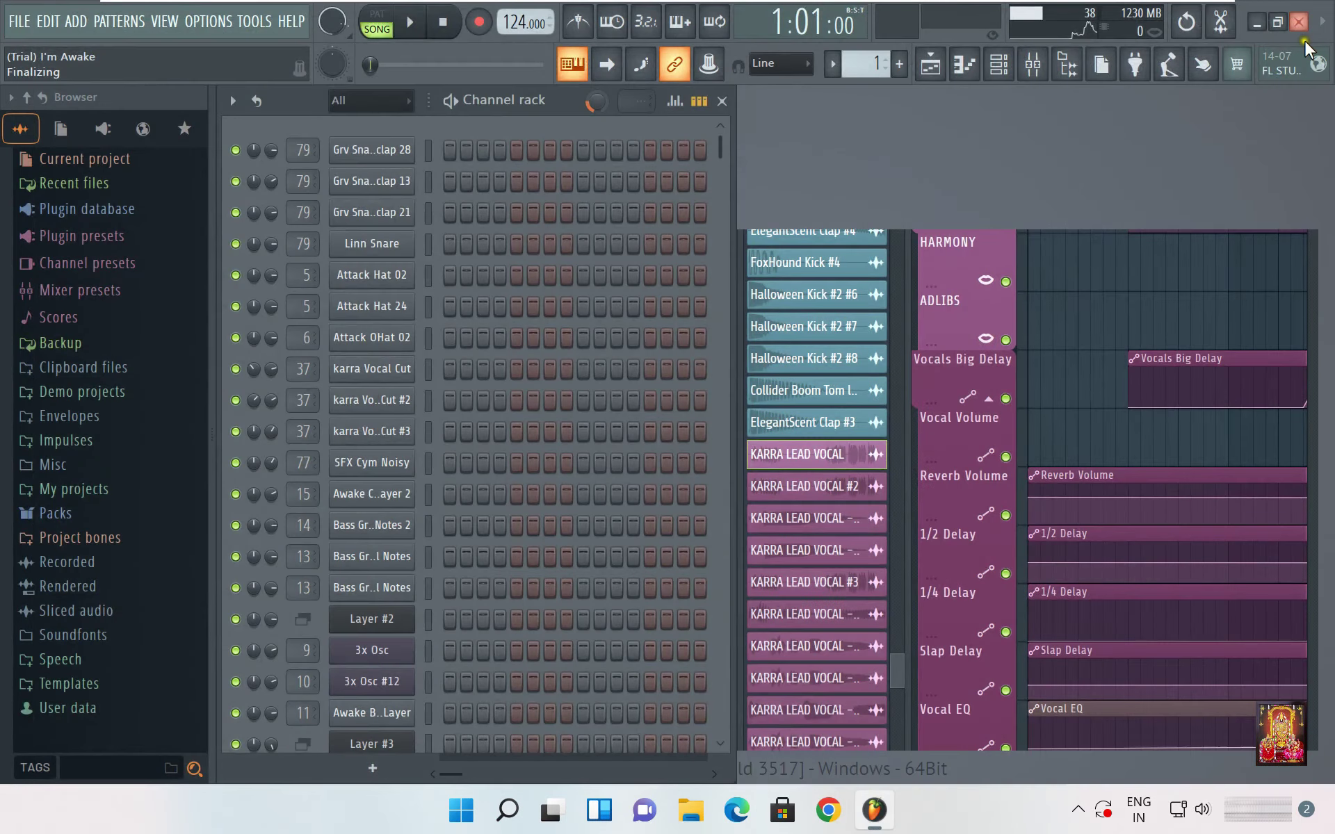